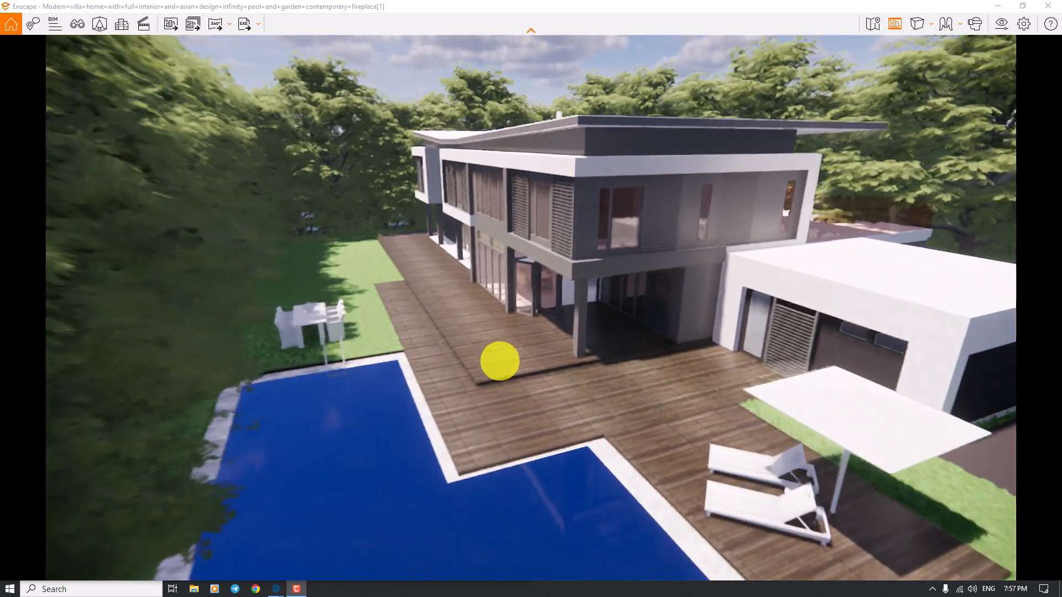
mouse_move(504, 360)
right_down()
mouse_move(519, 336)
mouse_move(515, 345)
right_up()
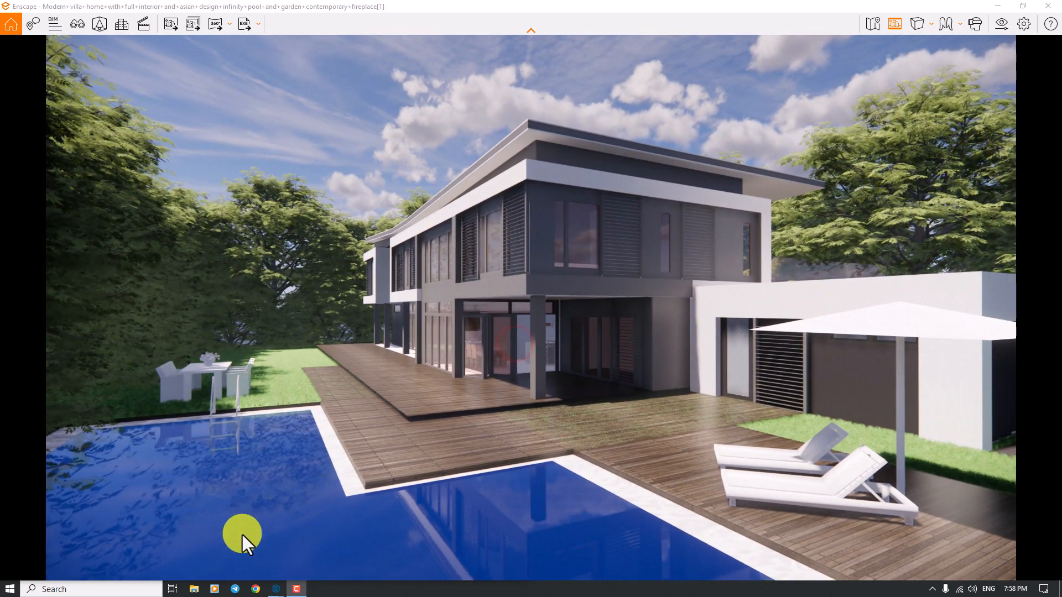
click(293, 588)
click(298, 591)
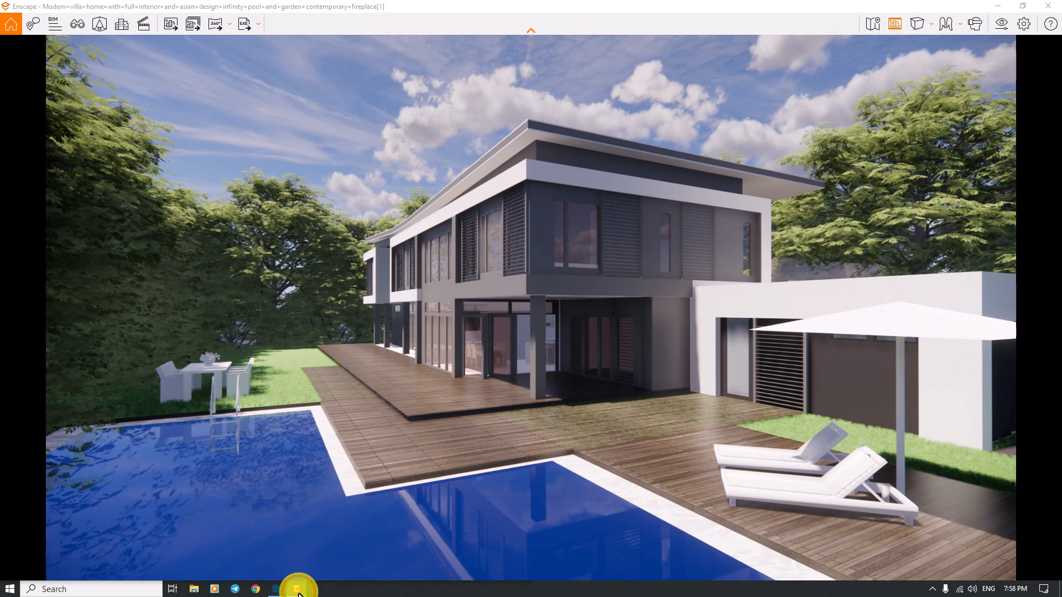
- Switch from the Enscape render to the maximized SketchUp model and open the Water_Pool_Light material in the Enscape Material Editor
right_drag(446, 436, 443, 442)
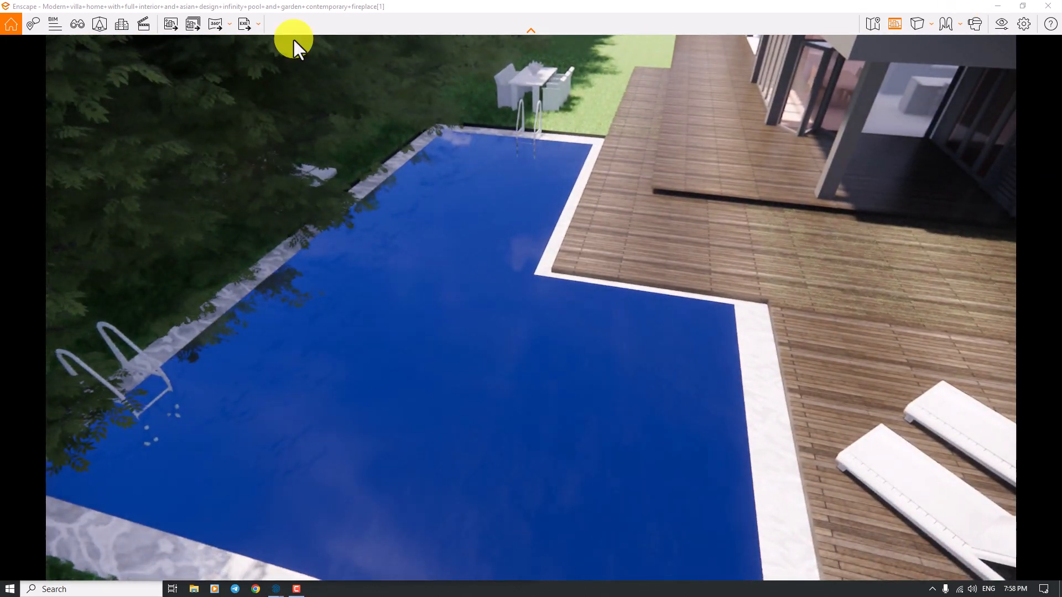
click(999, 6)
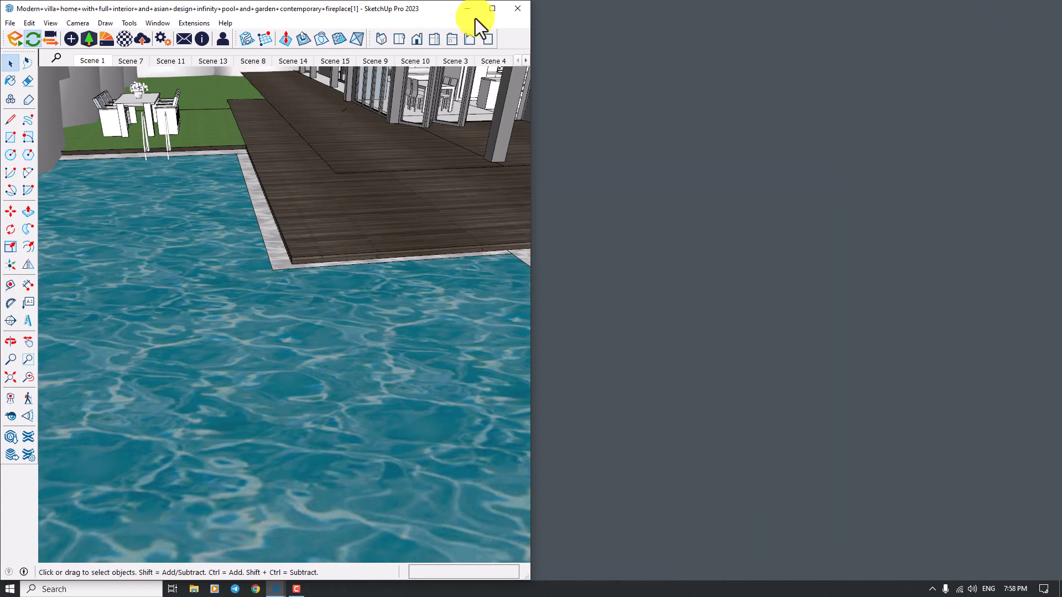
click(486, 8)
click(128, 35)
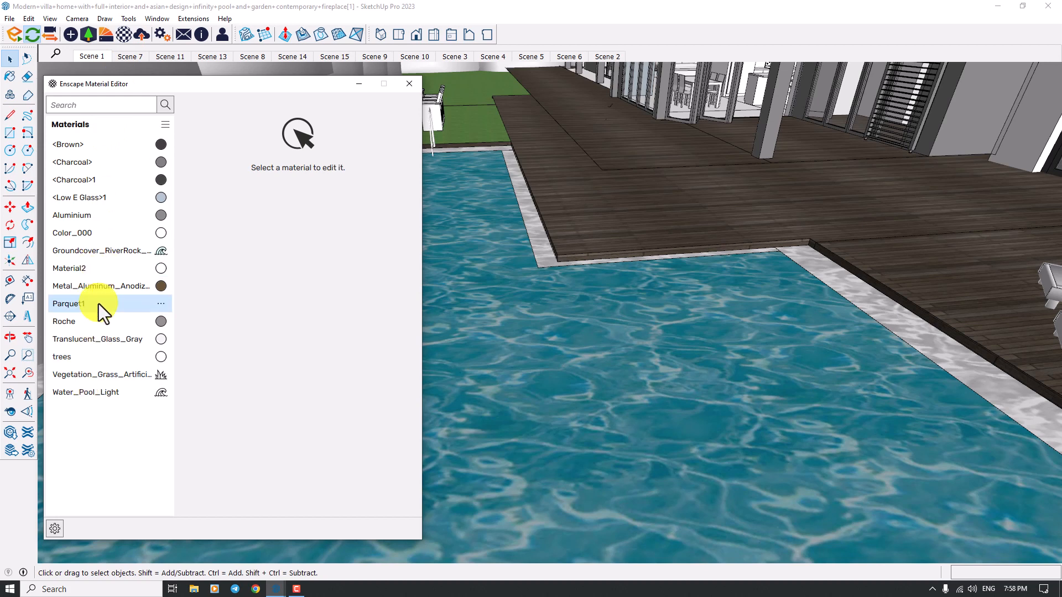
click(98, 400)
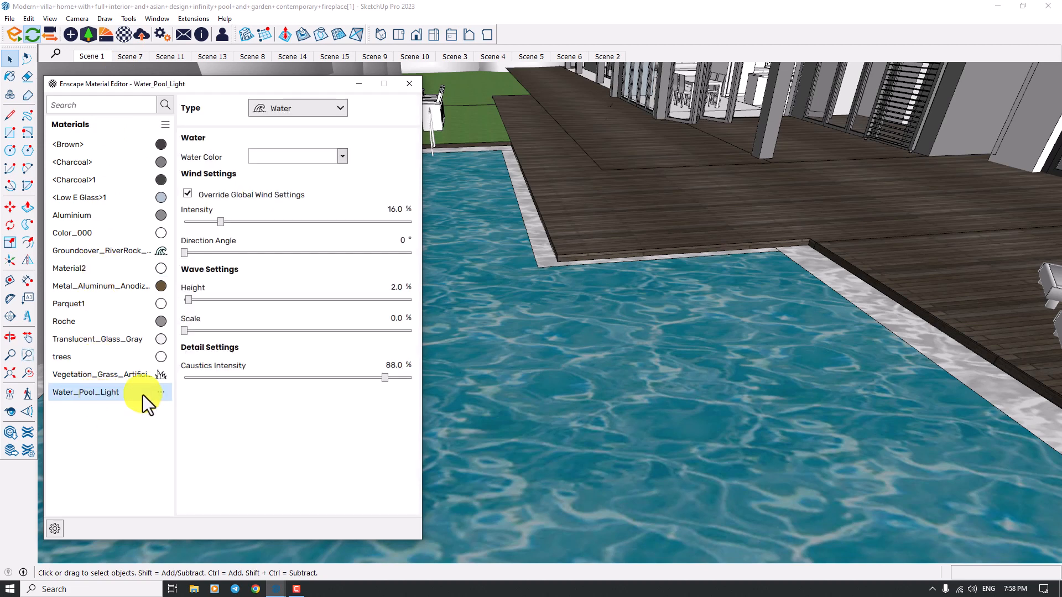
- Set the water color of Water_Pool_Light to a green swatch and close the material editor
click(336, 161)
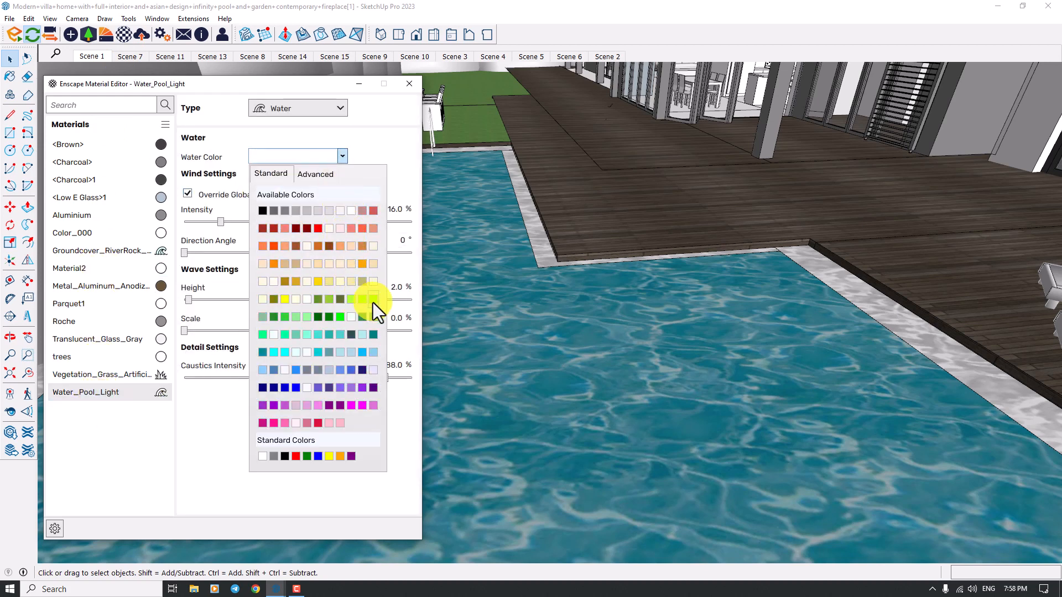
click(373, 299)
click(409, 83)
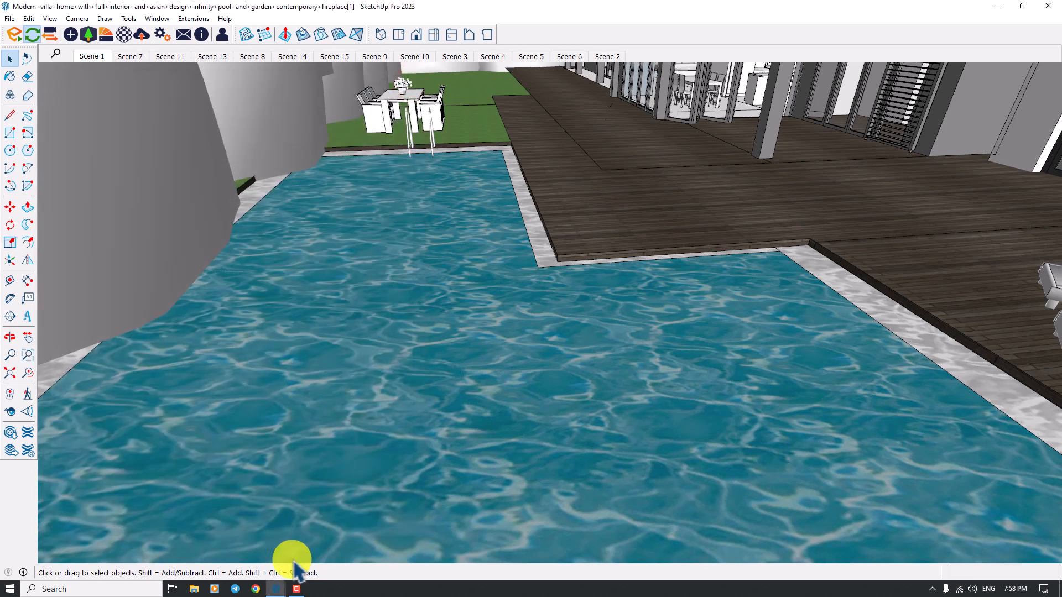
- Return to the Enscape render window and frame the villa's corner from a low viewpoint across the pool
mouse_move(281, 591)
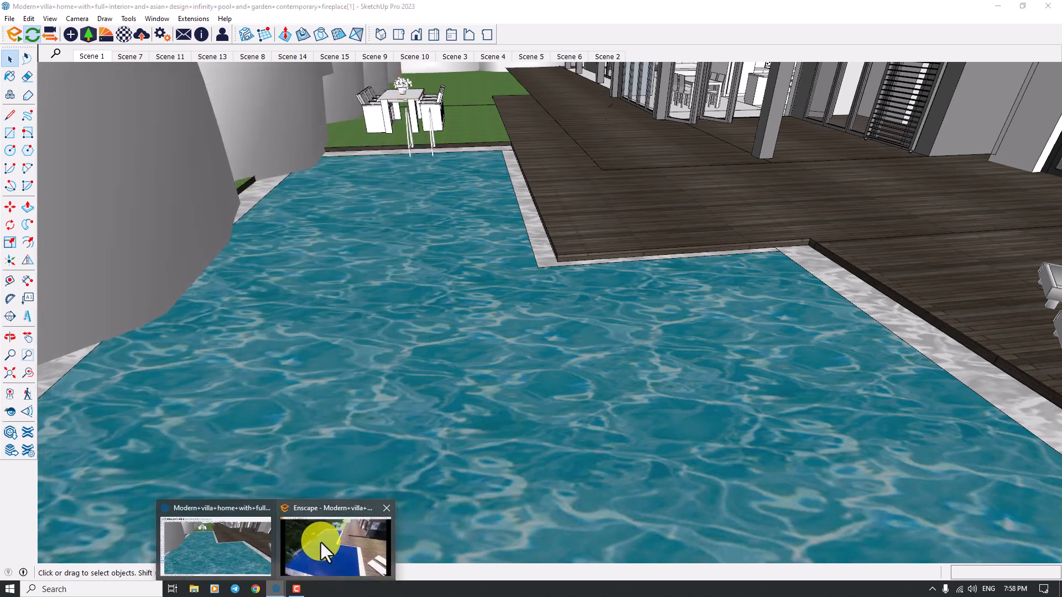
click(317, 541)
right_drag(450, 344, 456, 385)
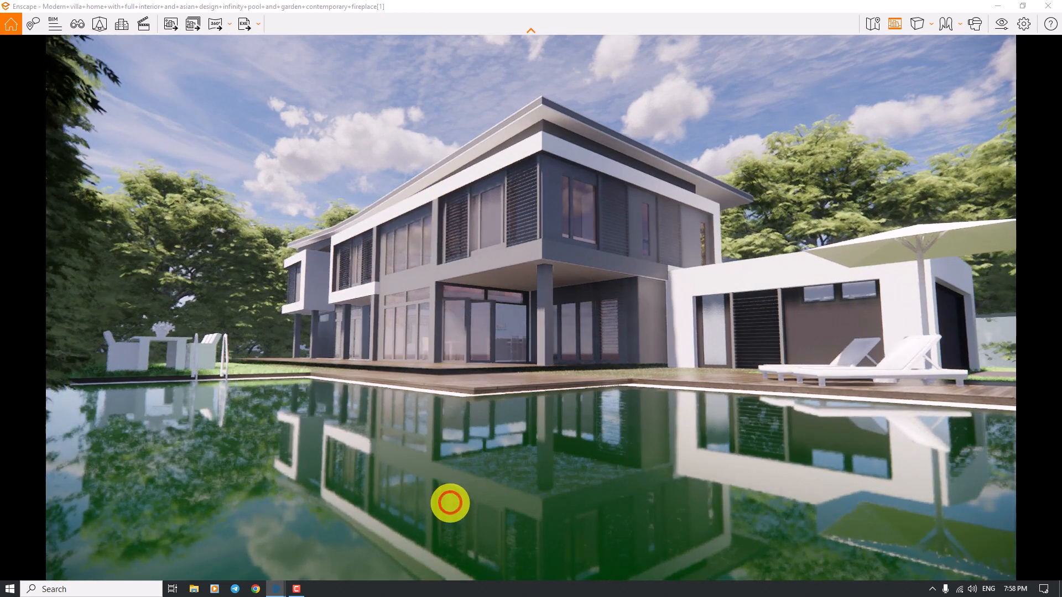
drag(450, 503, 453, 493)
scroll(454, 493, down, 3)
scroll(454, 493, up, 1)
scroll(453, 493, down, 1)
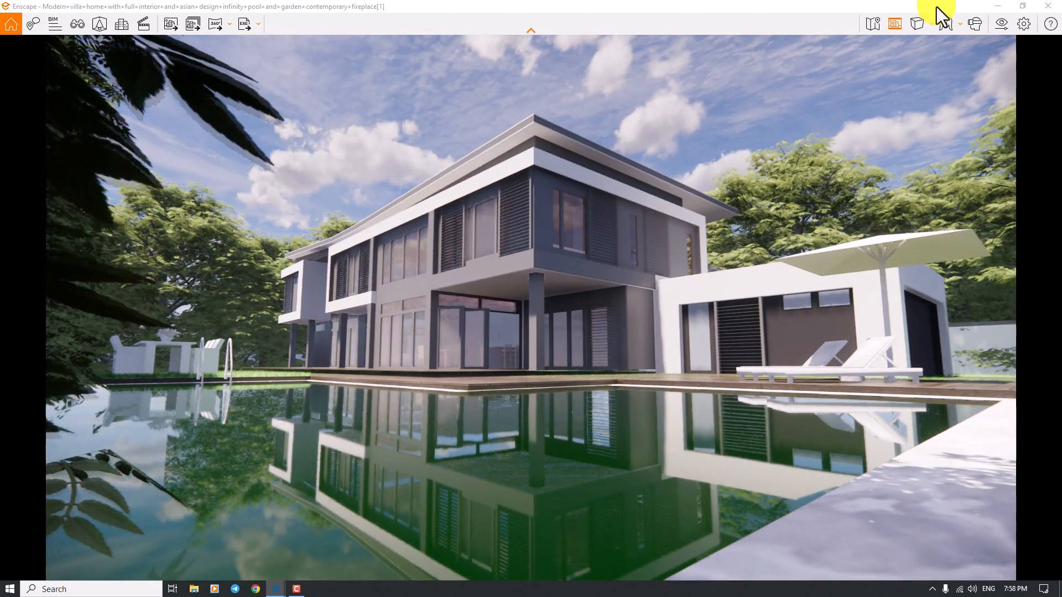
- Set the render's outlines to 8% and the camera projection to Two-Point in the visual settings
click(1002, 25)
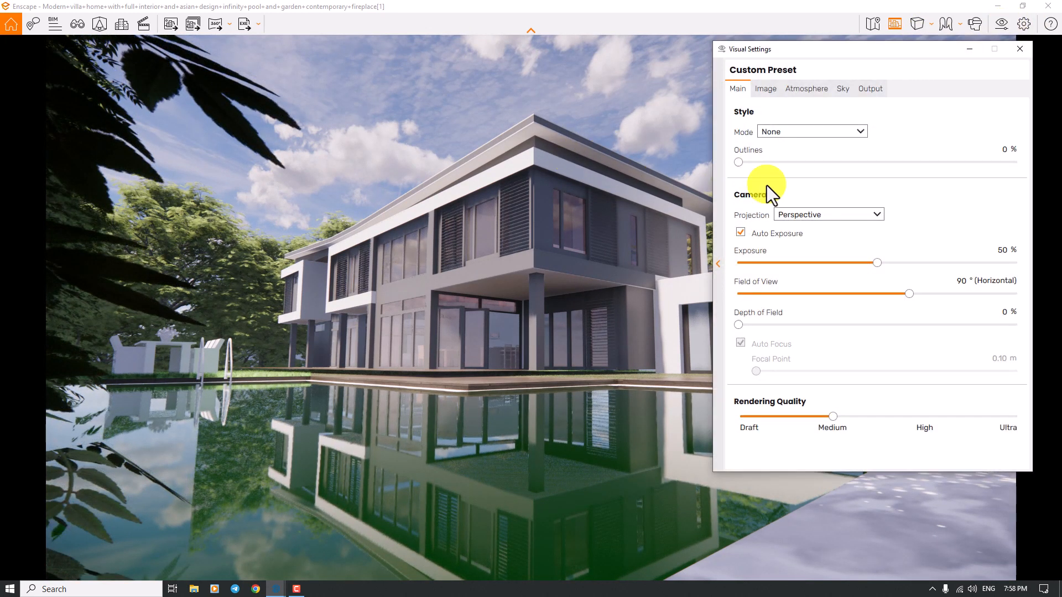
drag(739, 161, 765, 159)
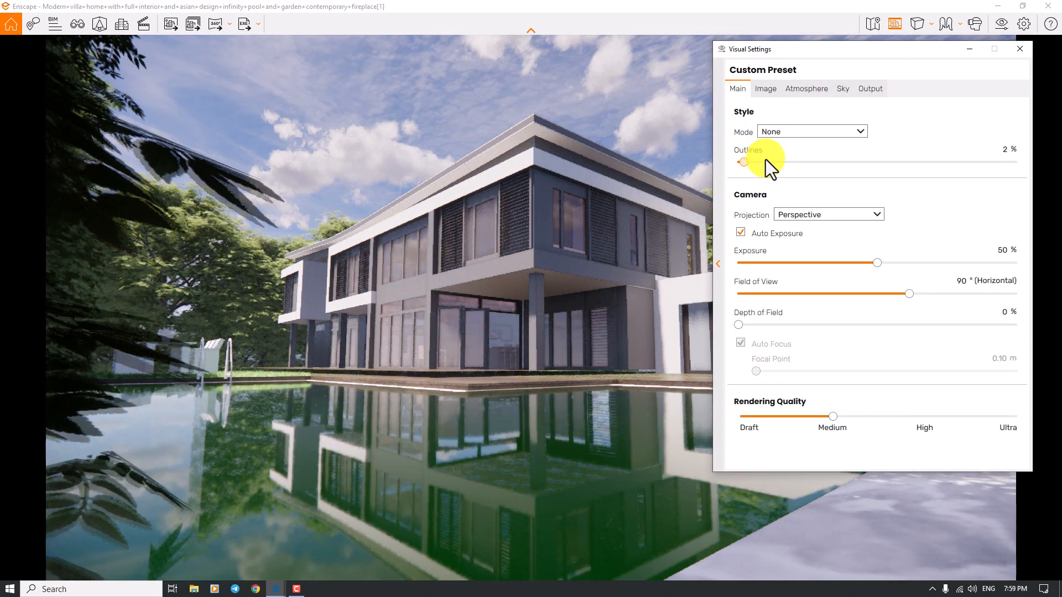
text(8)
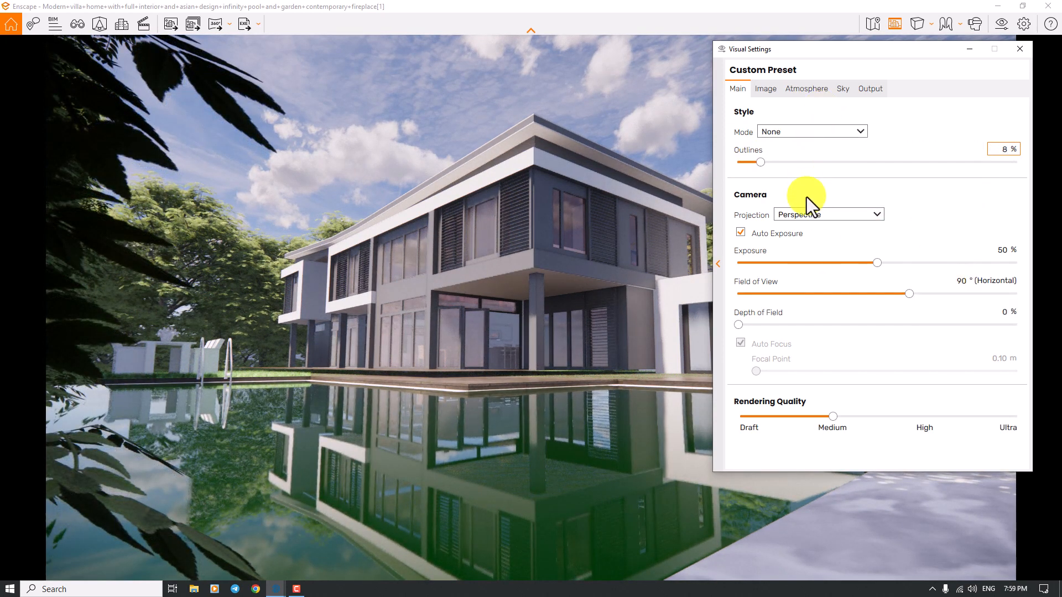
click(805, 214)
click(799, 238)
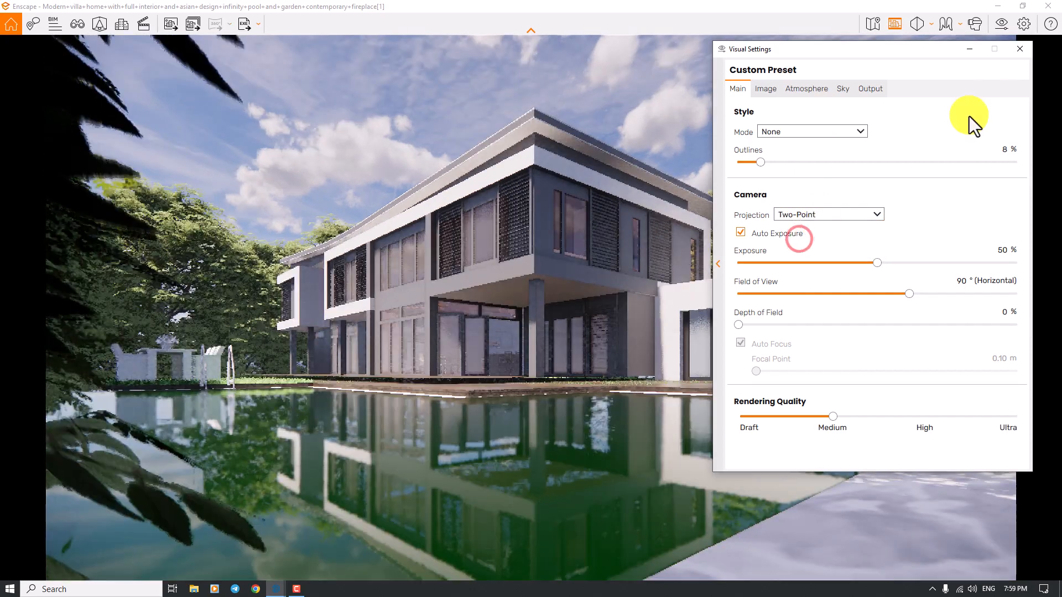
click(1019, 48)
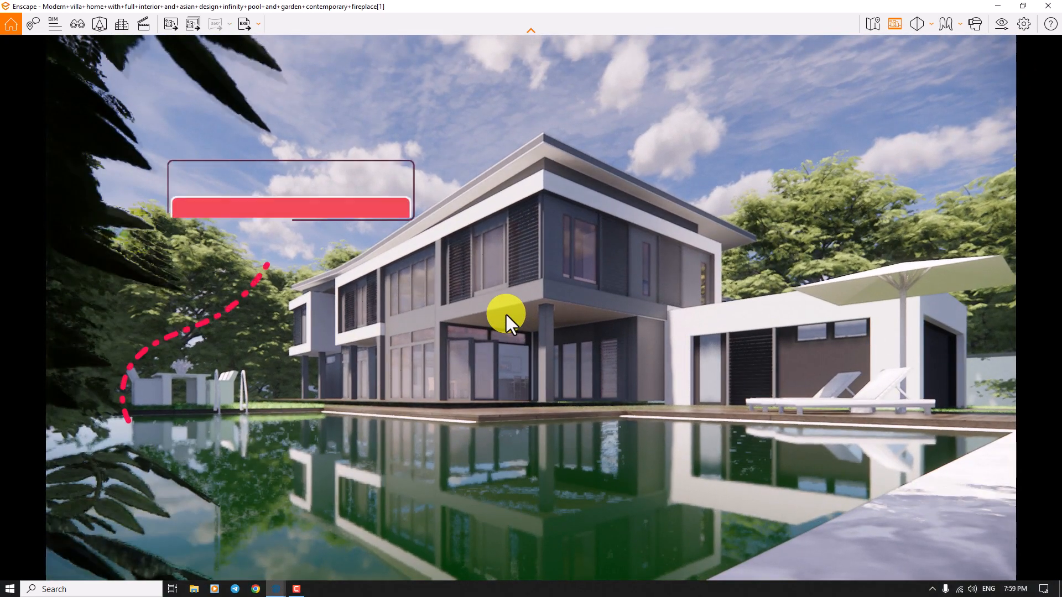
- Move the camera back from the pool and set the field of view to 78° in the visual settings
click(507, 324)
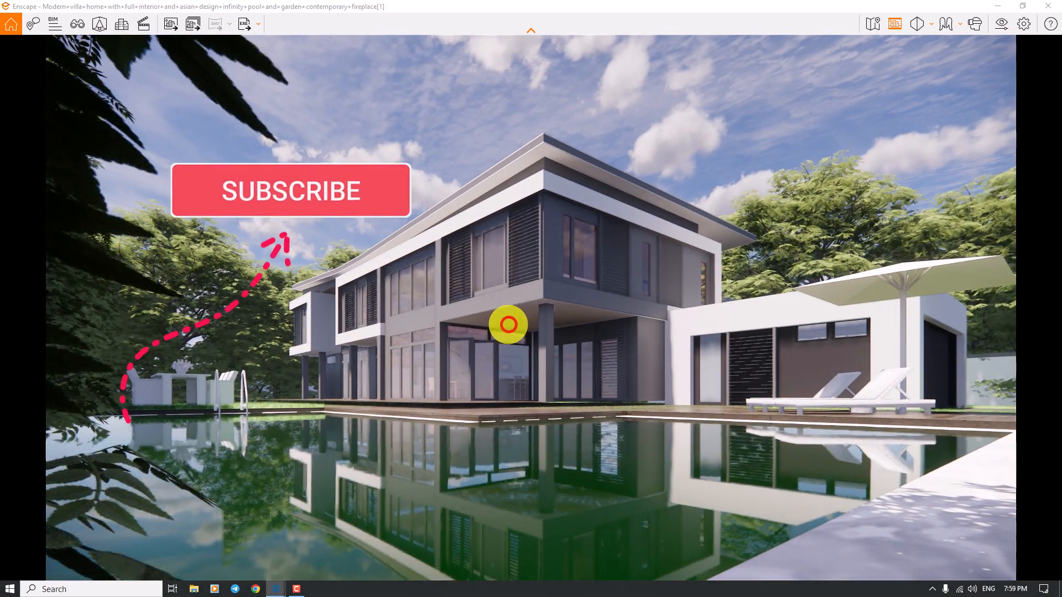
key(s)
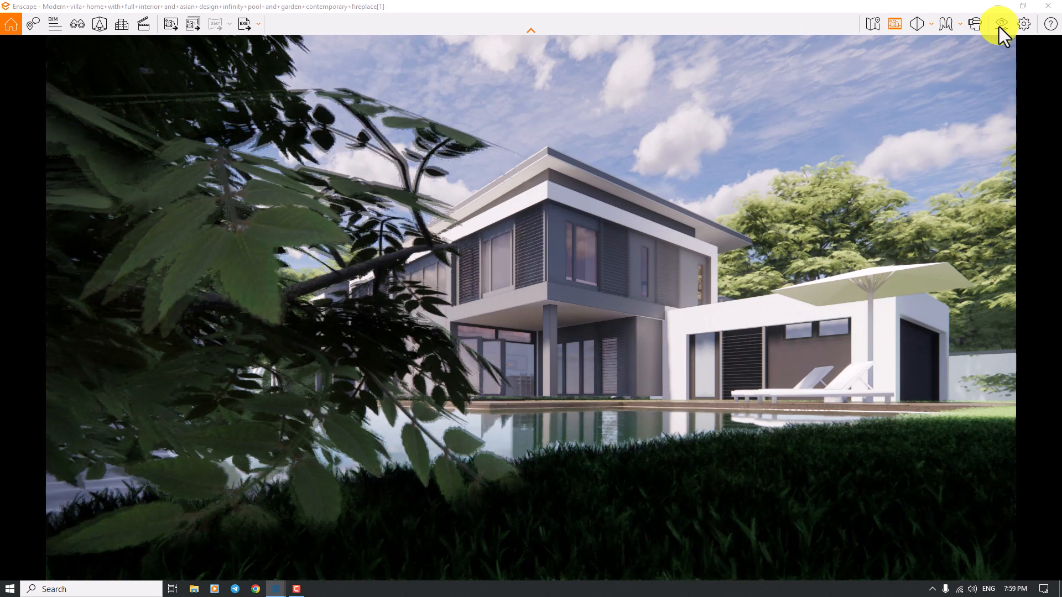
click(998, 27)
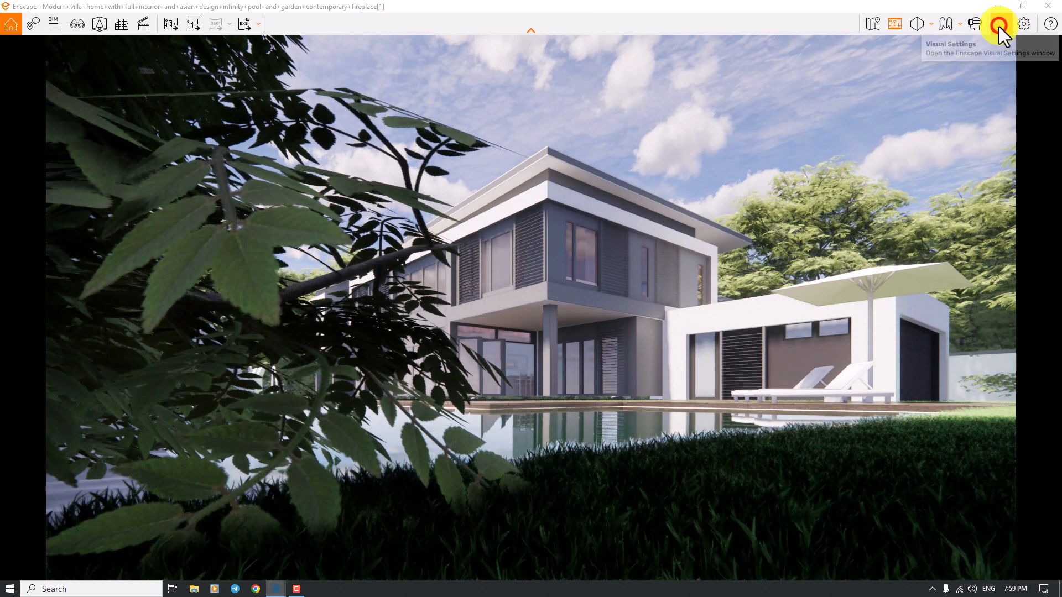
drag(910, 294, 843, 295)
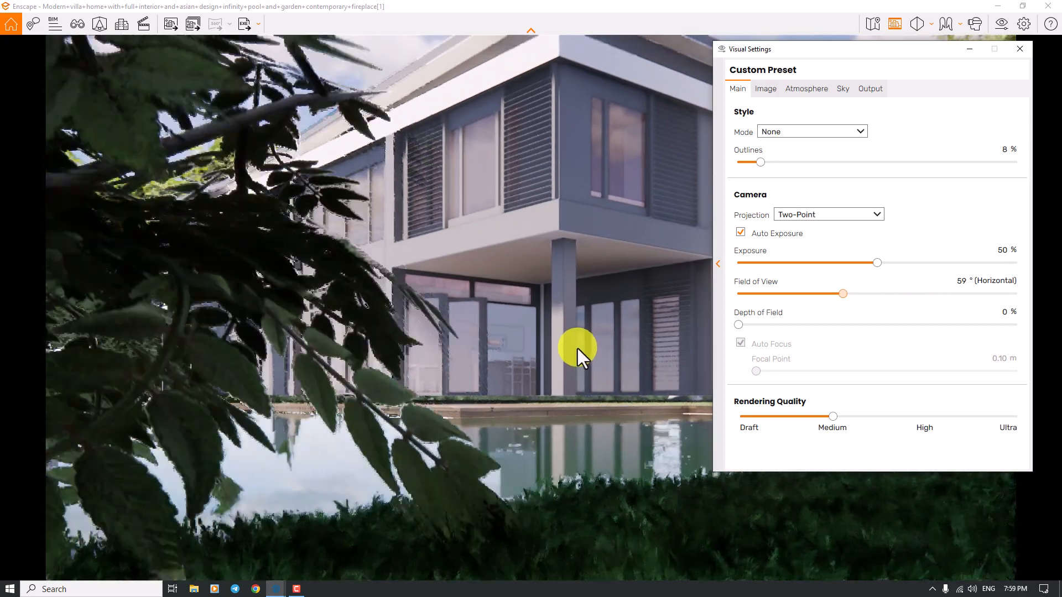
drag(577, 349, 578, 346)
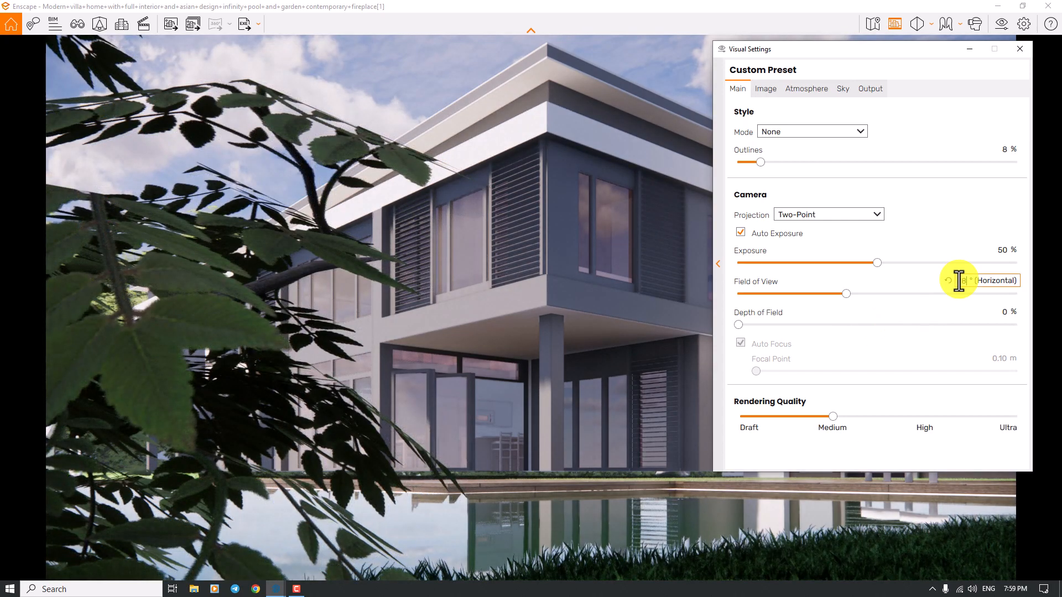
key(Return)
click(1027, 48)
- Reposition the camera past the foreground foliage to frame the villa's corner with its reflection in the pool
click(554, 409)
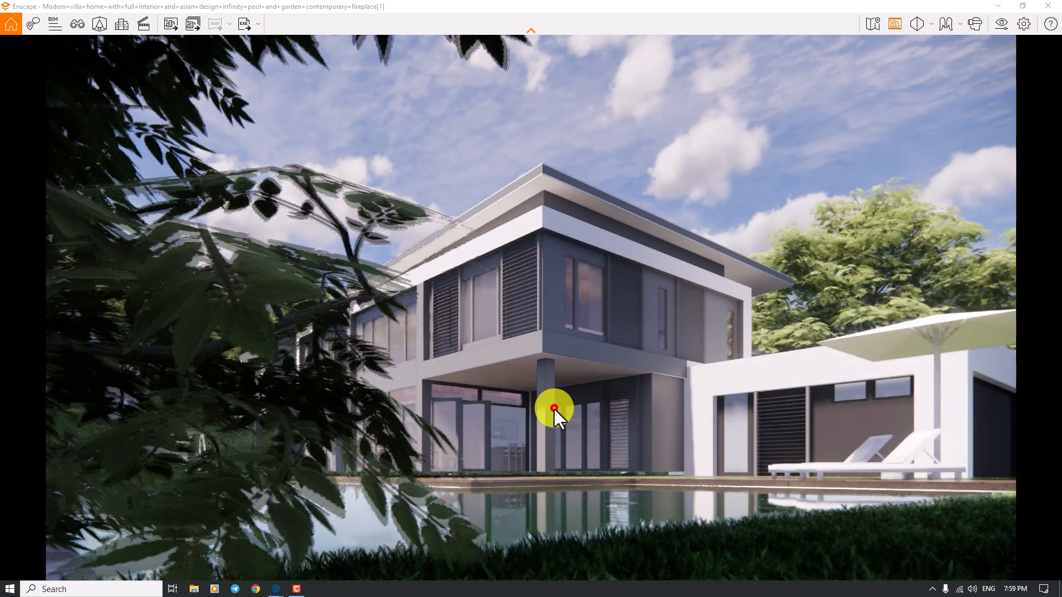
drag(534, 412, 535, 413)
key(w)
key(w)
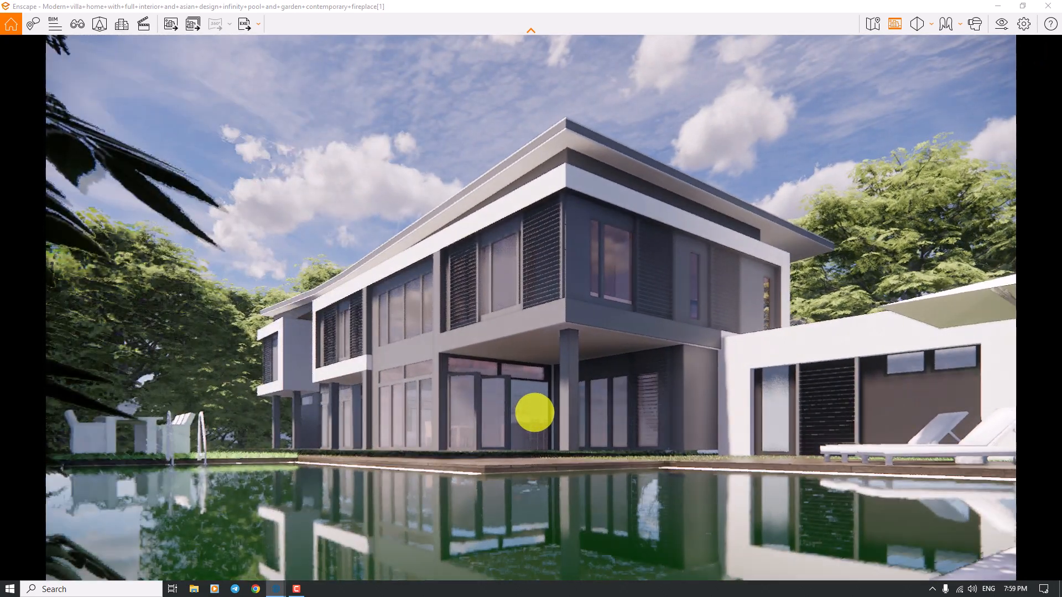
key(s)
key(w)
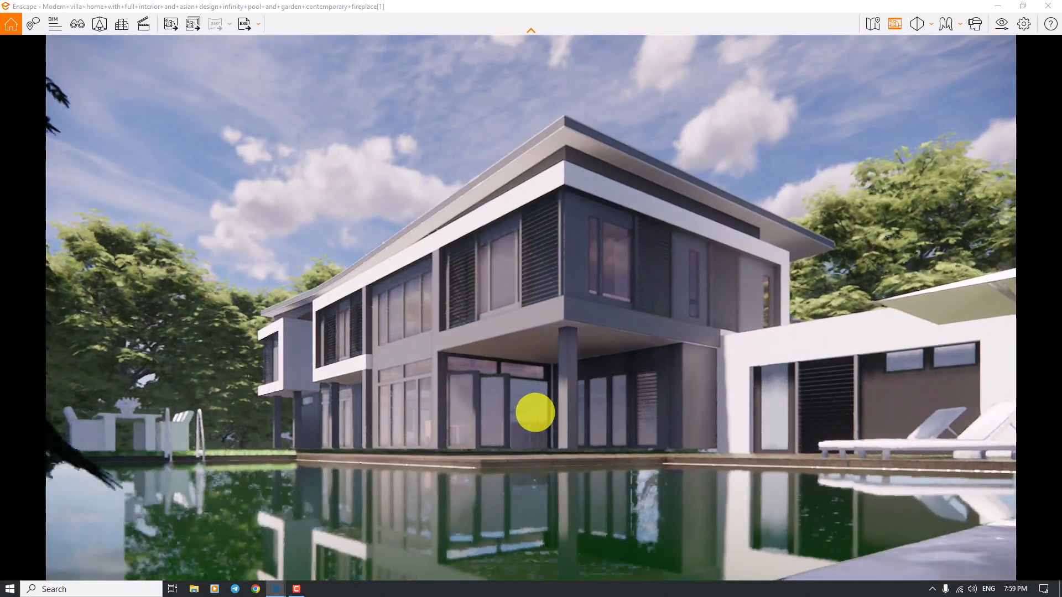
key(a)
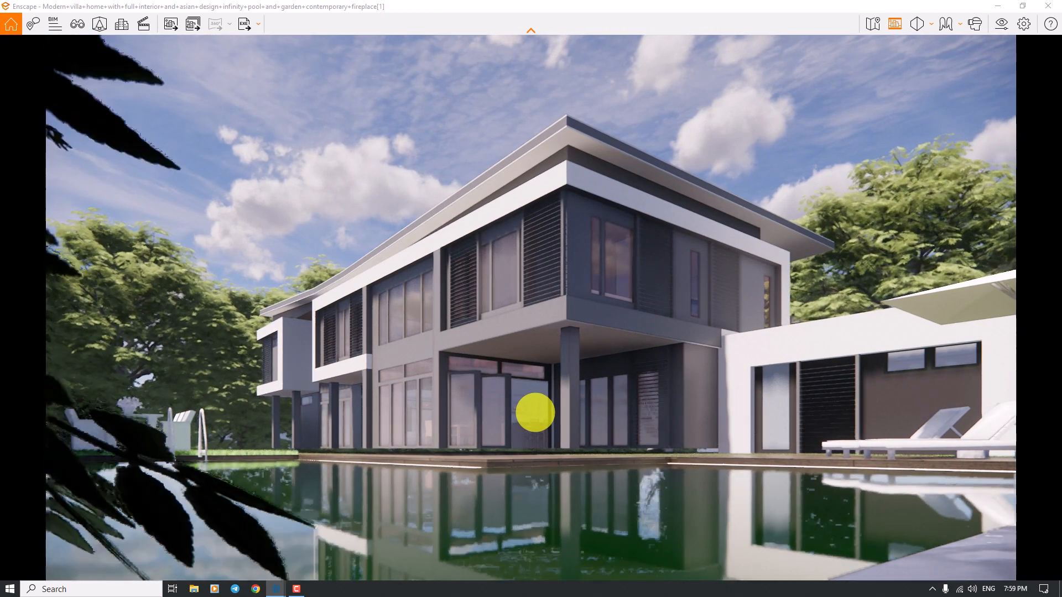
drag(535, 412, 535, 412)
key(d)
key(w)
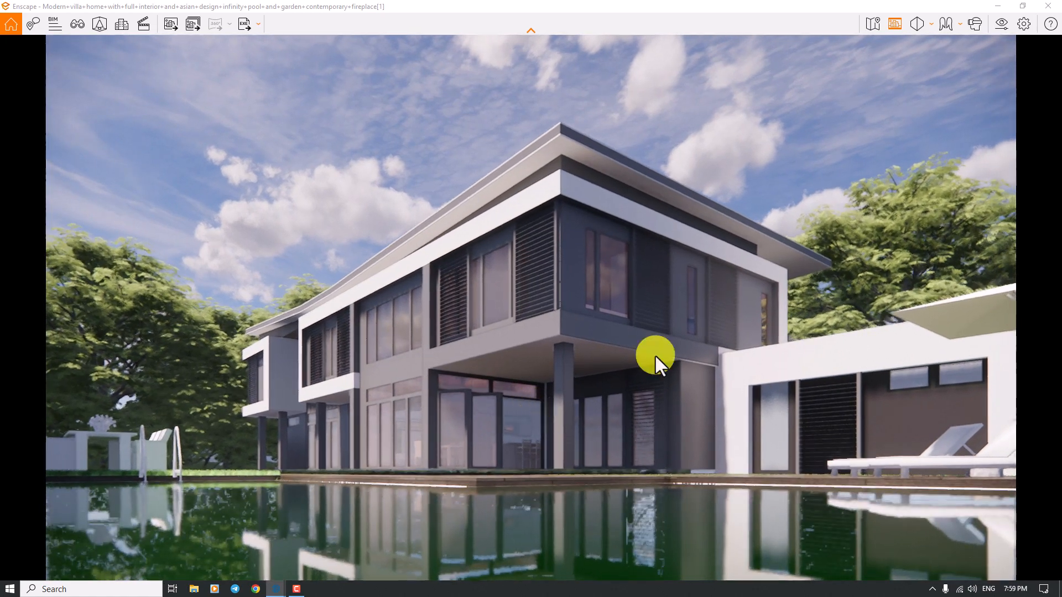
- Open the visual settings and shift the scene's time of day to warm, low-angle sunlight on the villa
click(1000, 24)
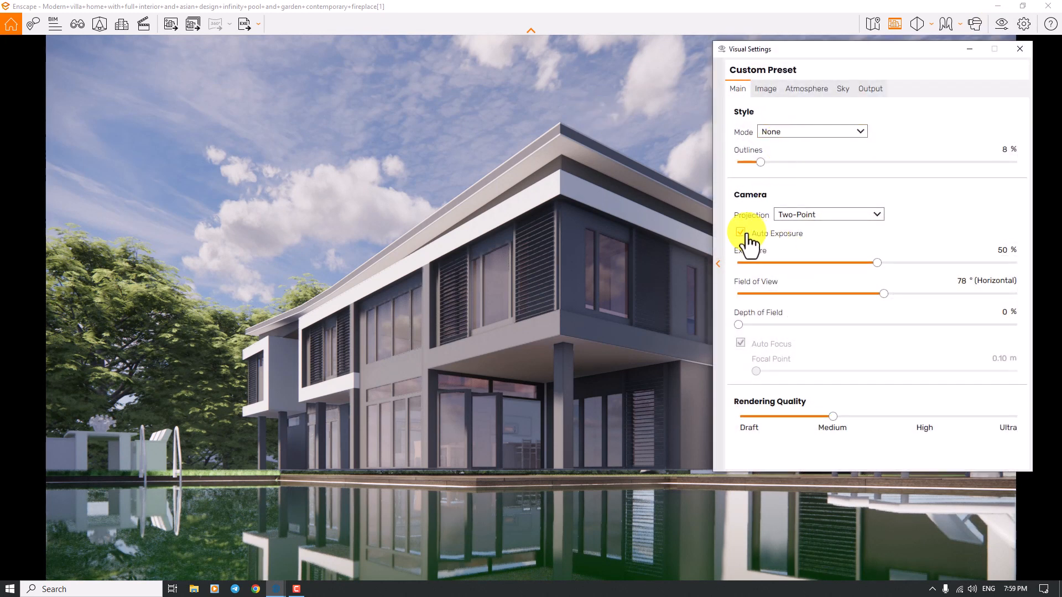
click(489, 277)
shift+right_drag(488, 277, 488, 276)
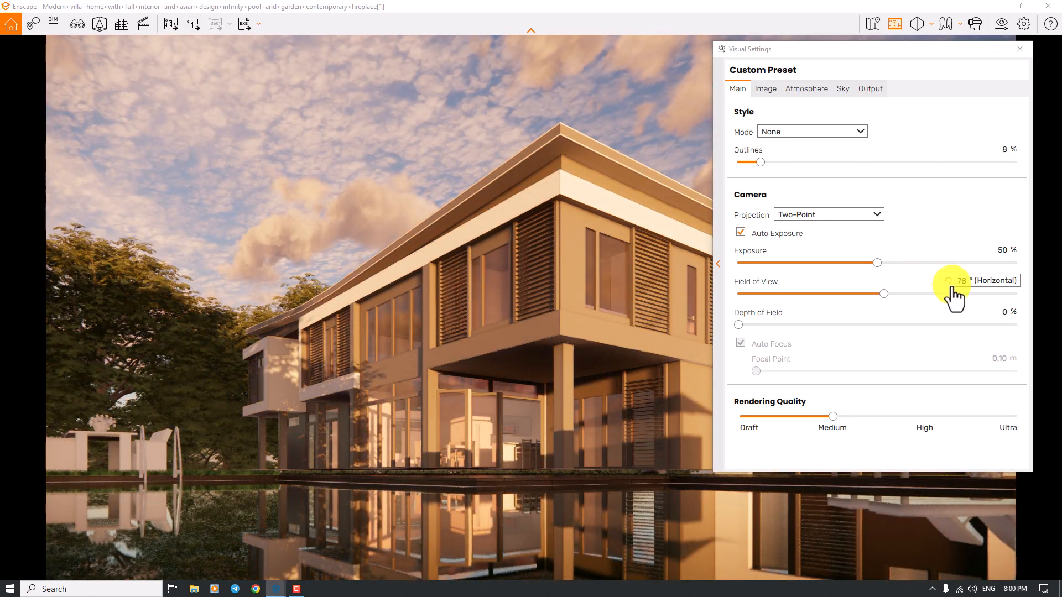
- Set the camera exposure to 54% and the rendering quality to High
drag(875, 262, 886, 262)
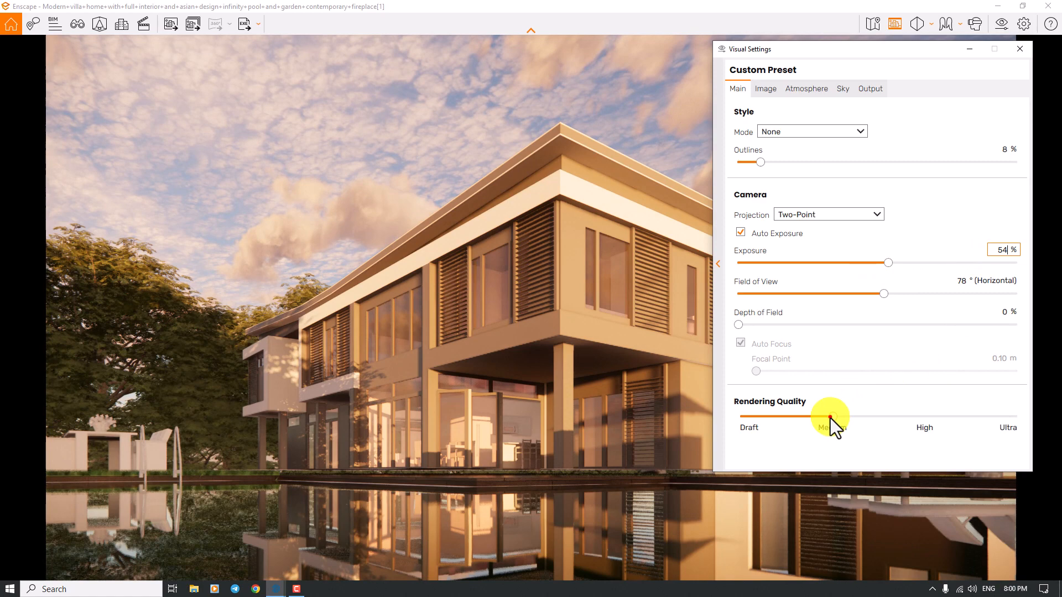
drag(831, 417, 904, 417)
click(558, 399)
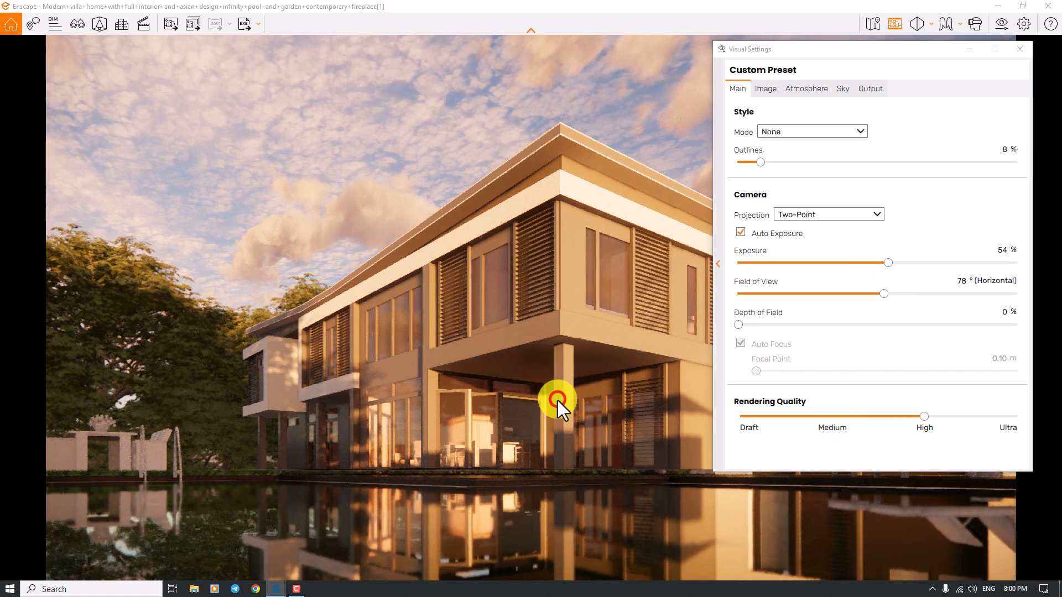
- Turn off Auto Focus, set the focal point to 12.37 m, and set the depth of field to 11%
drag(736, 325, 829, 325)
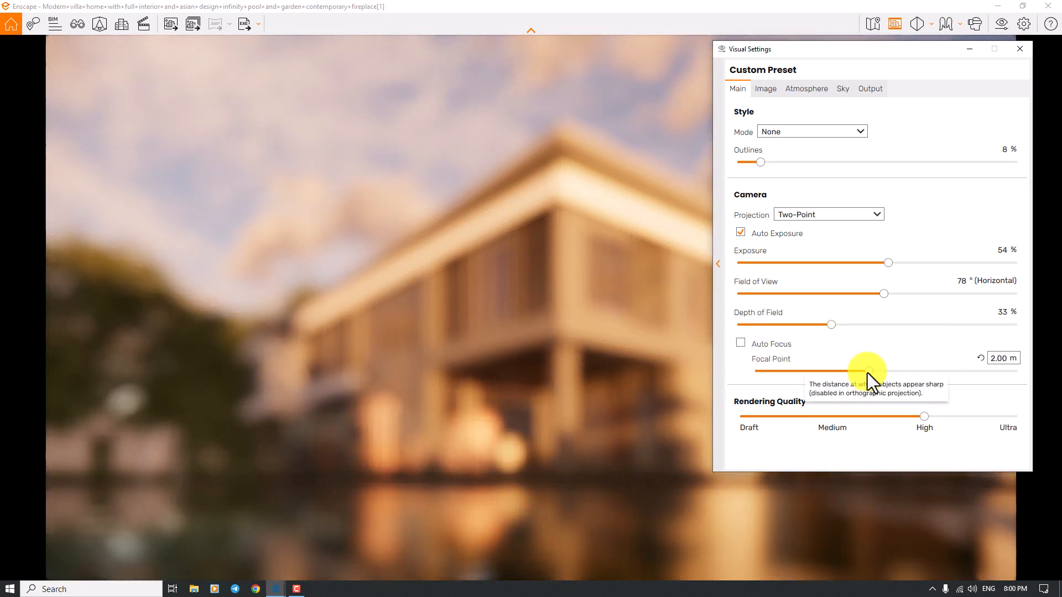
drag(867, 372, 830, 373)
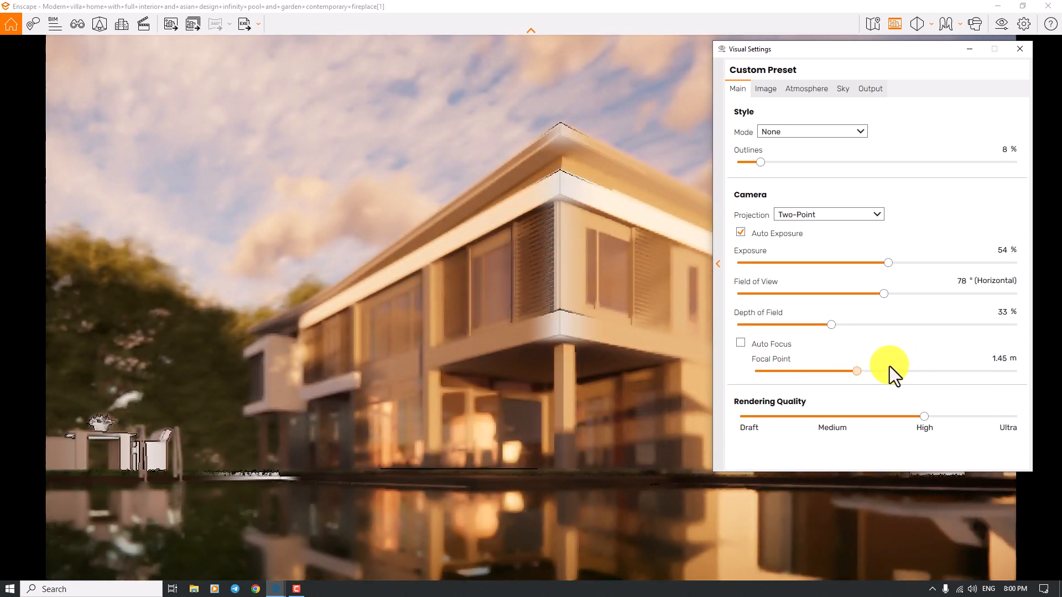
key(Left)
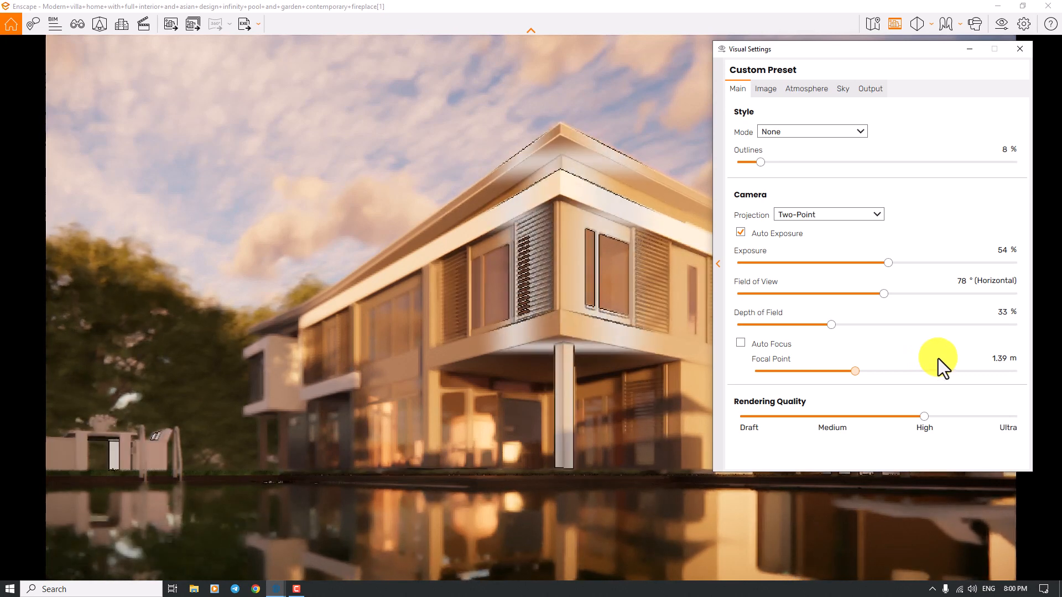
key(Left)
click(935, 359)
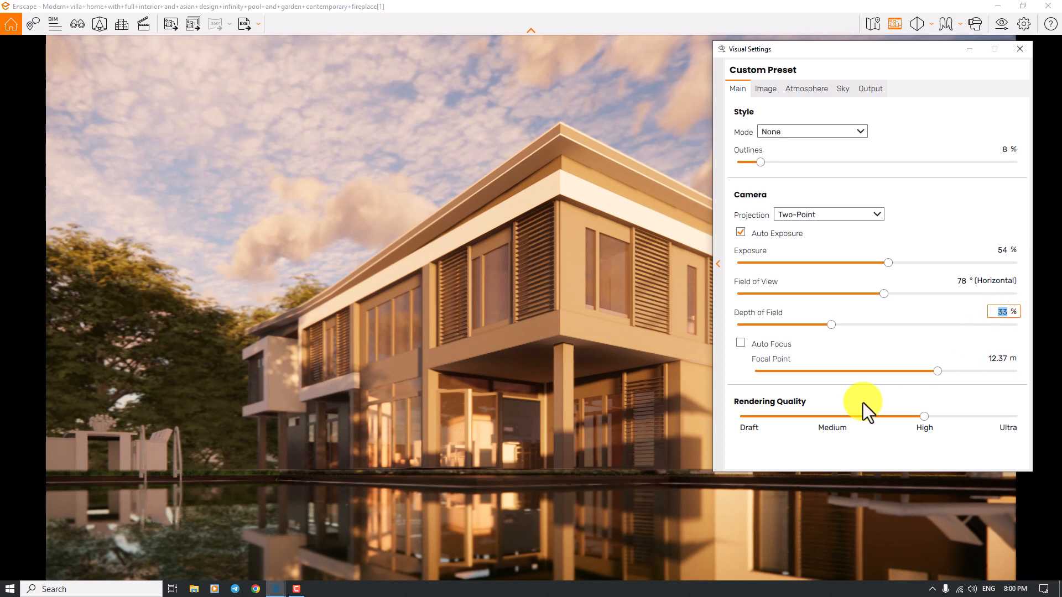
text(11)
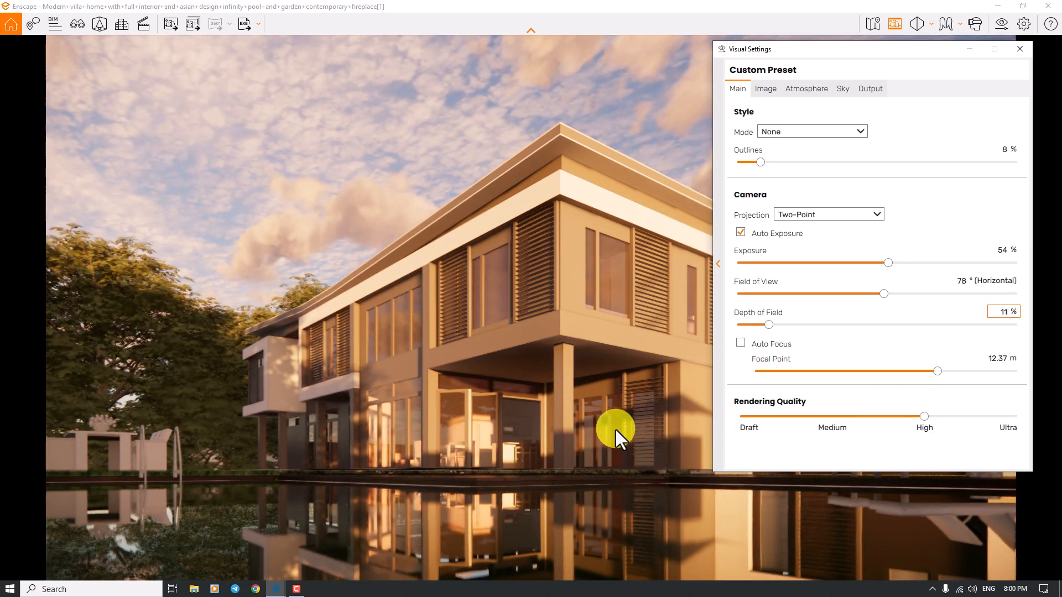
- Enable Auto Contrast for the image, then set the color temperature to 8,000 K and the saturation to 99%
click(768, 87)
click(741, 132)
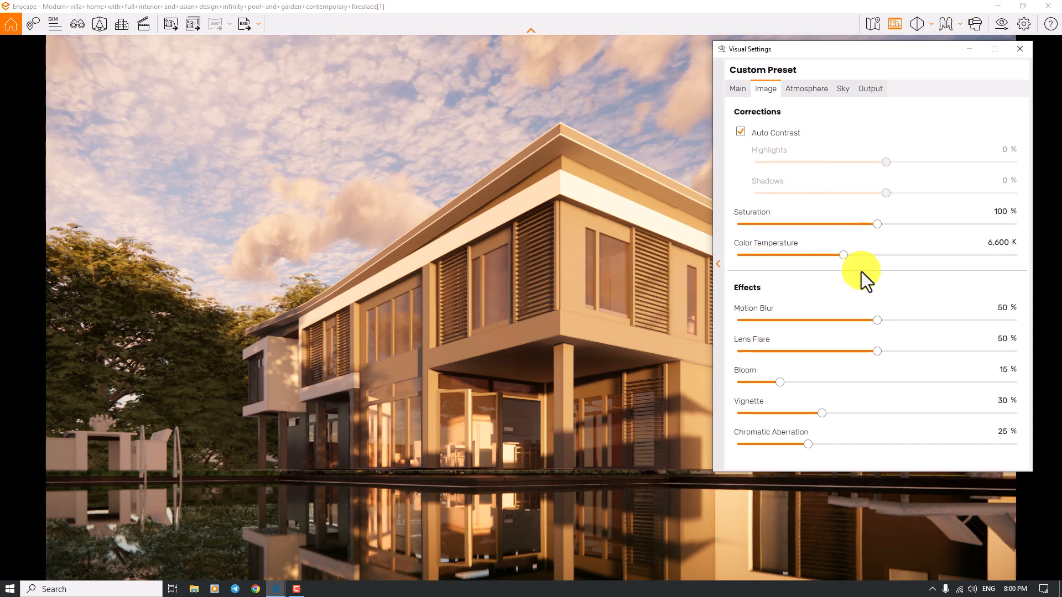
drag(844, 256, 872, 255)
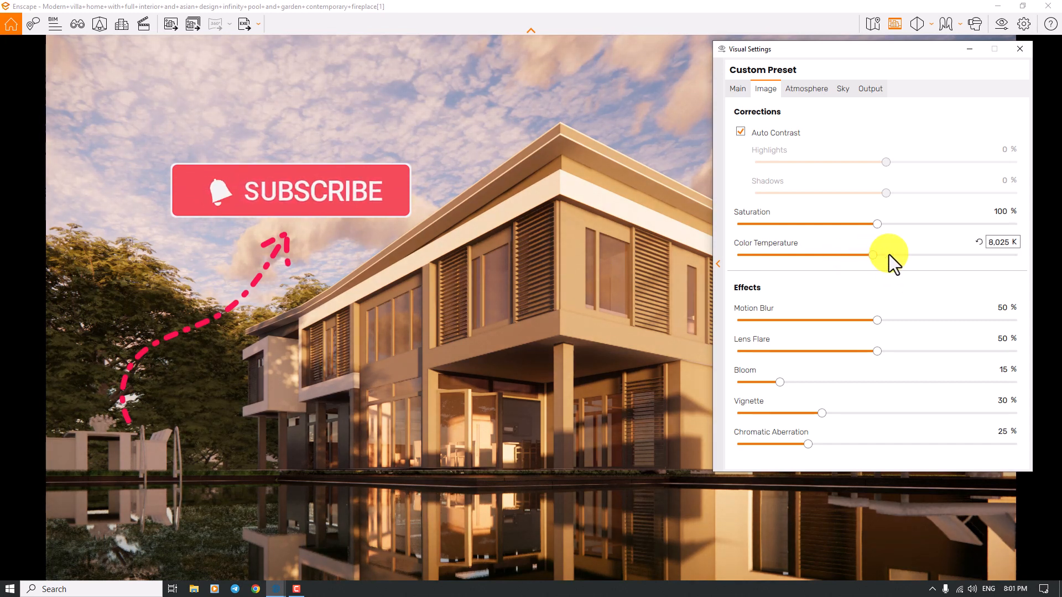
click(990, 243)
text(800)
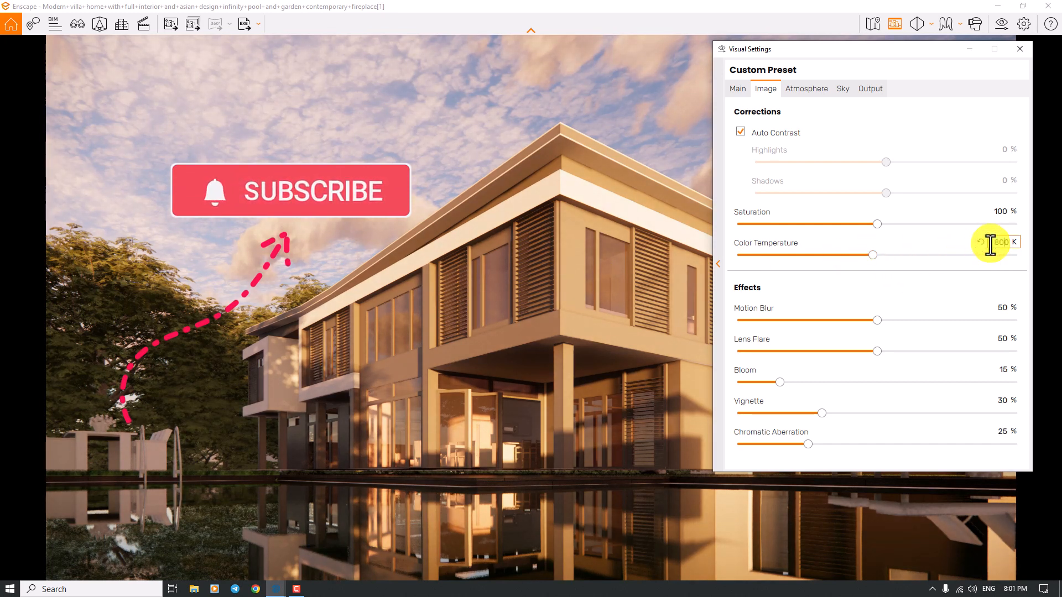
text(0)
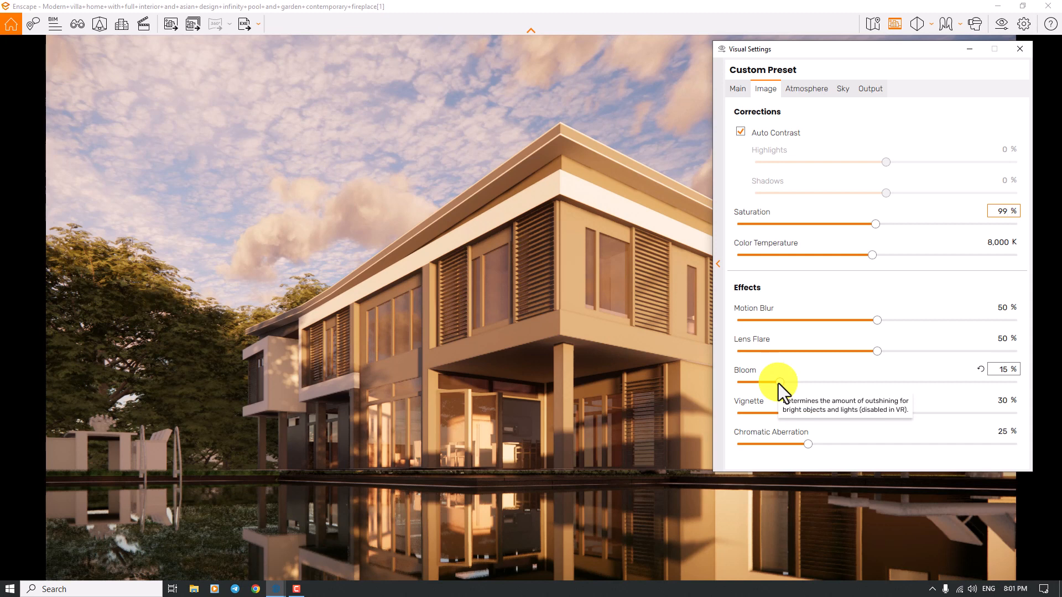
- Set the image effects to 0% bloom, 11% lens flare, 9% vignette and 6% chromatic aberration
drag(778, 382, 662, 384)
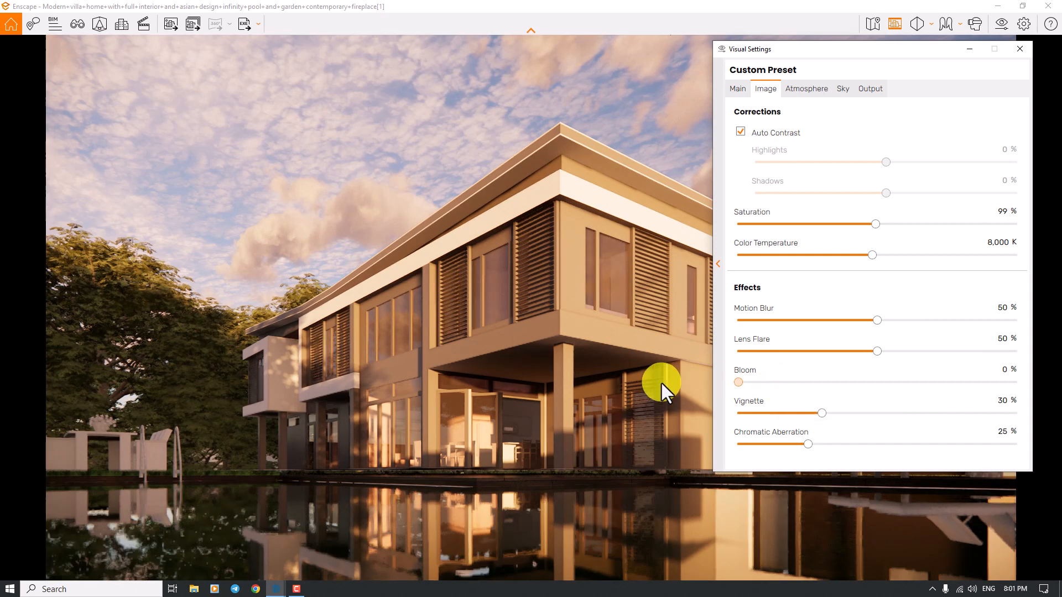
click(1002, 338)
text(11)
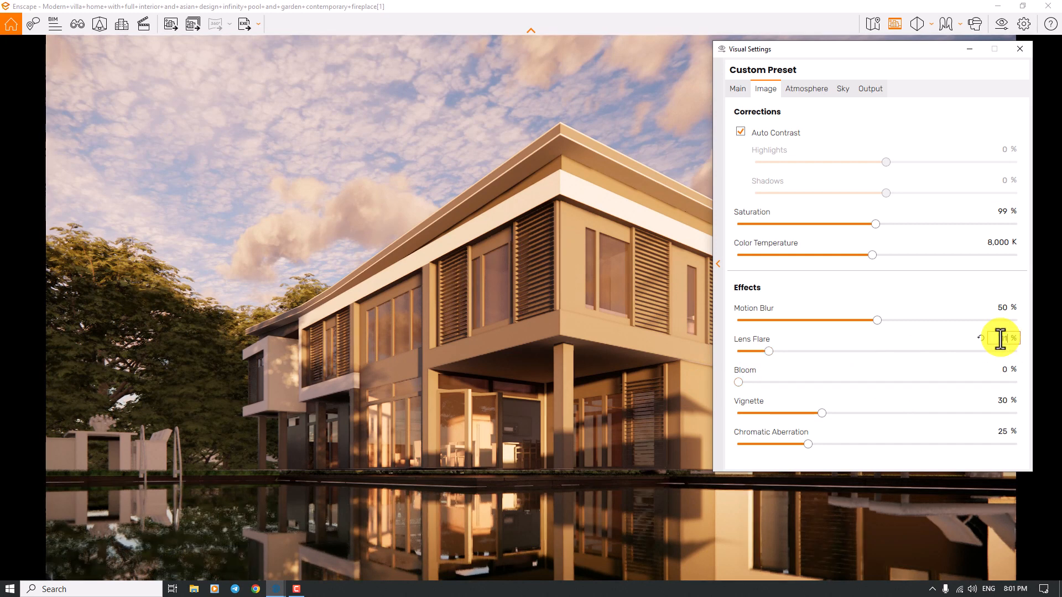
click(999, 401)
text(9)
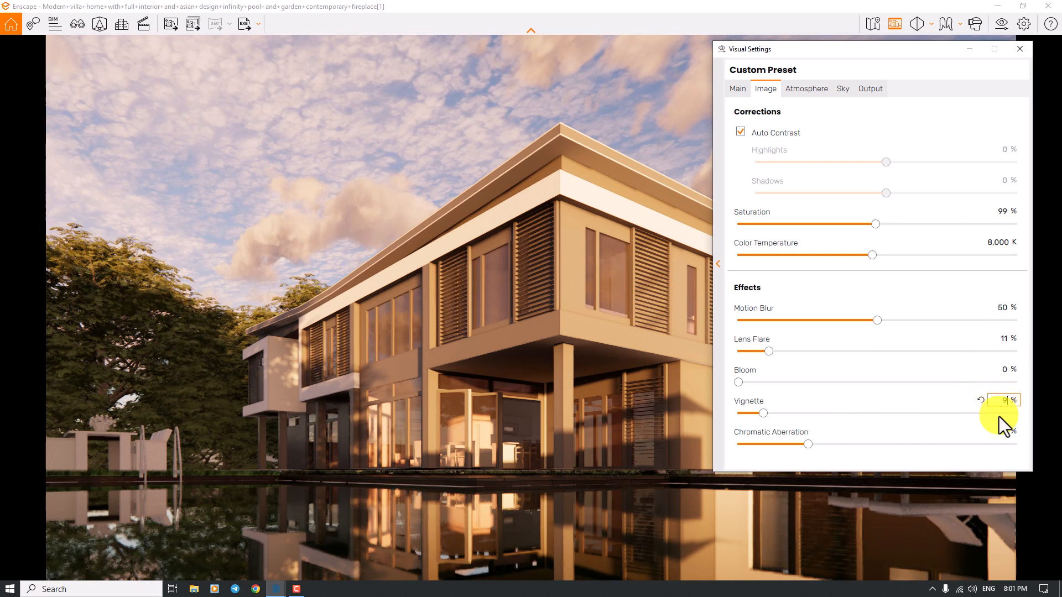
click(999, 432)
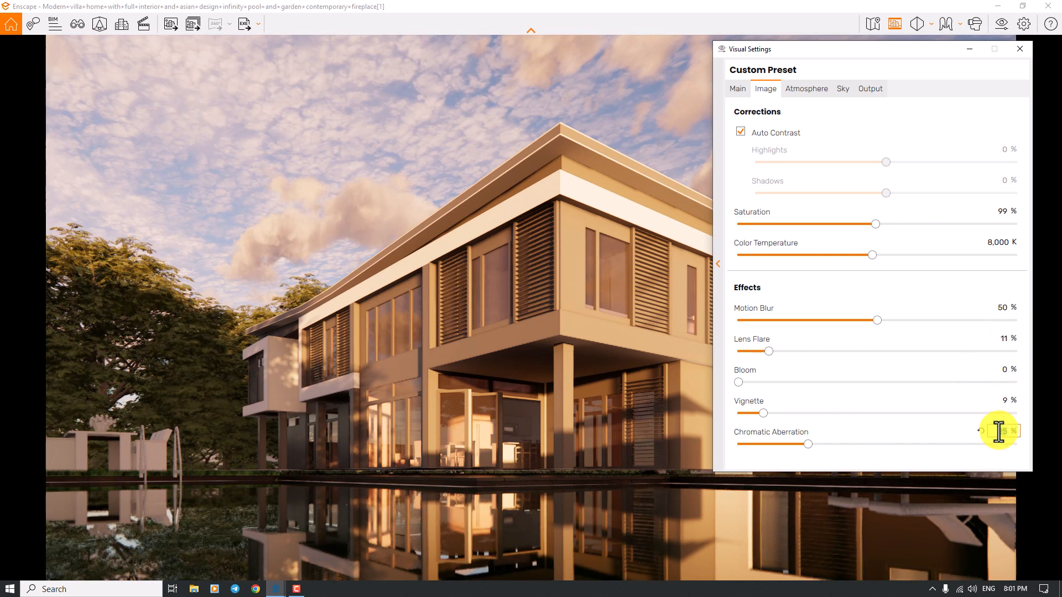
text(6)
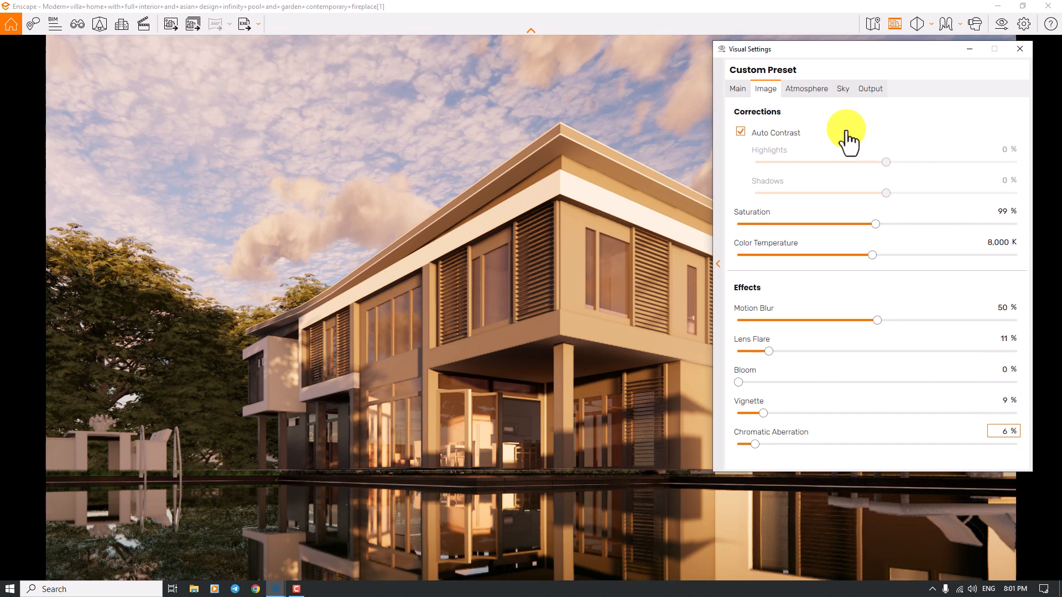
- Remove the atmospheric fog by setting its intensity to 0%, and set the sun brightness to 20%
click(803, 90)
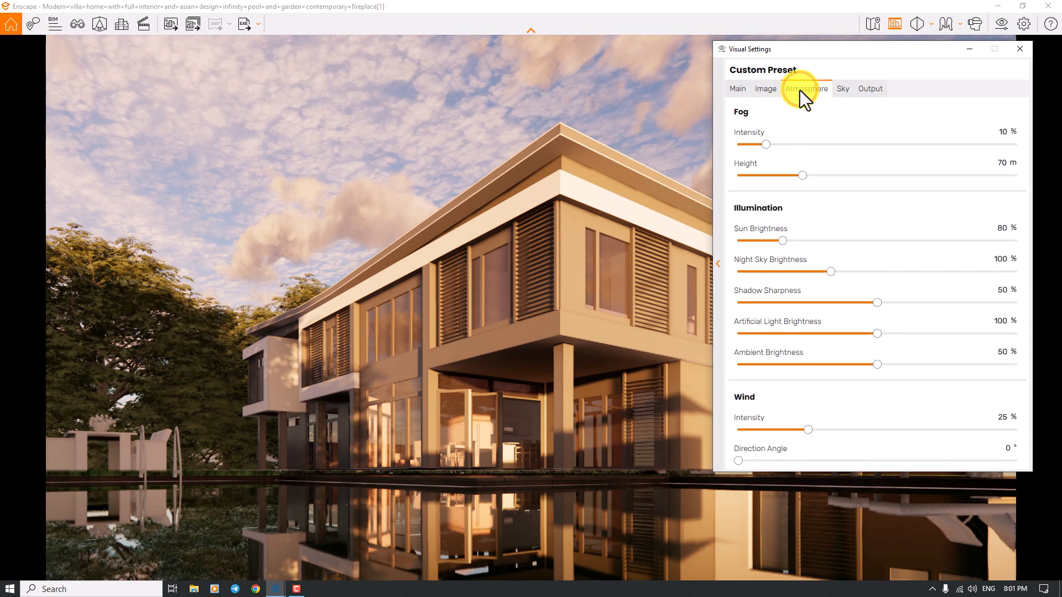
drag(764, 143, 718, 144)
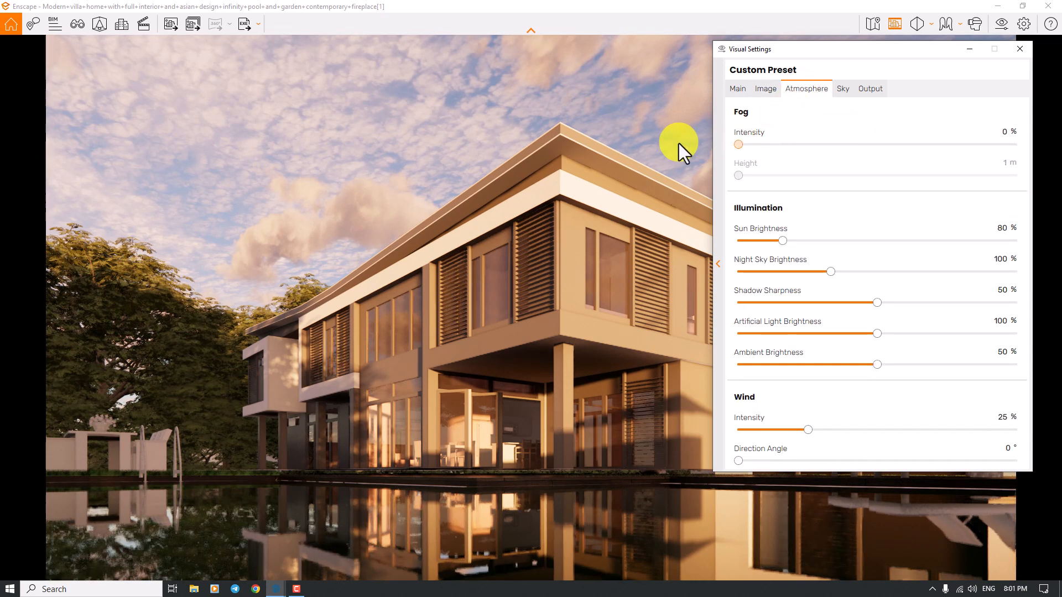
click(784, 241)
drag(784, 241, 752, 242)
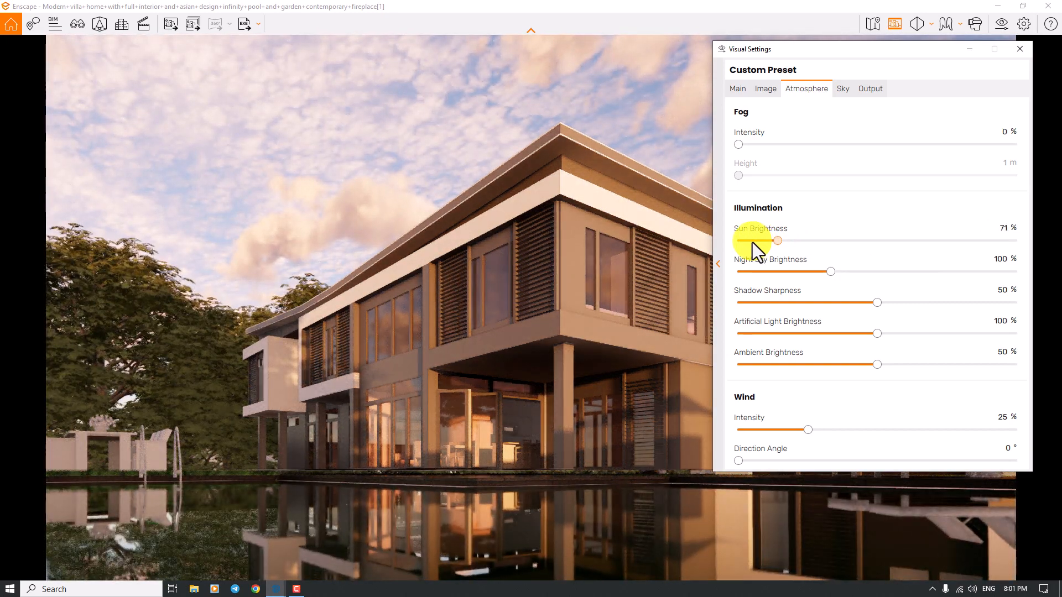
click(752, 241)
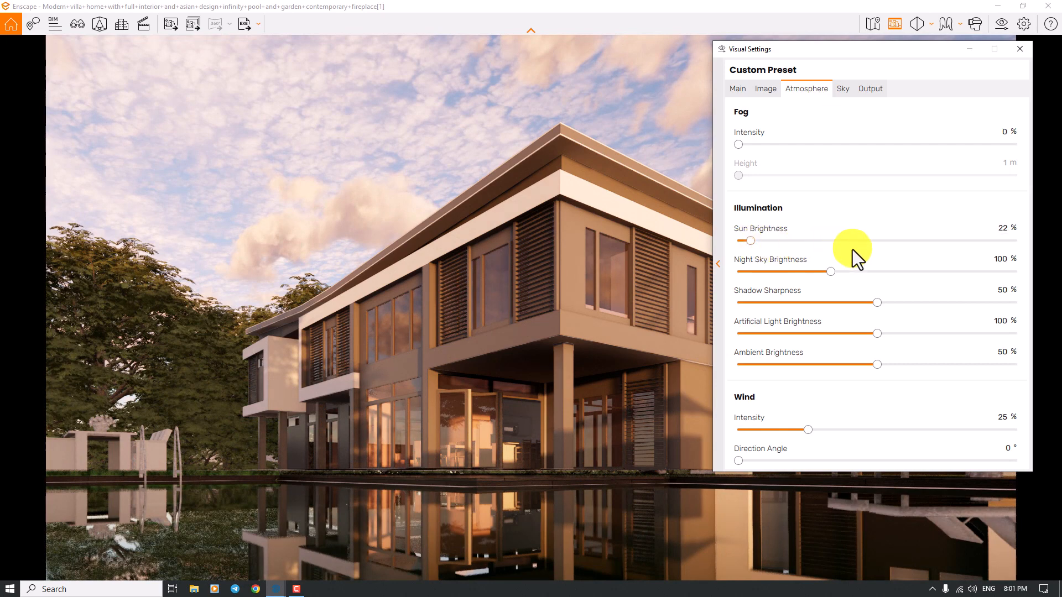
click(1001, 231)
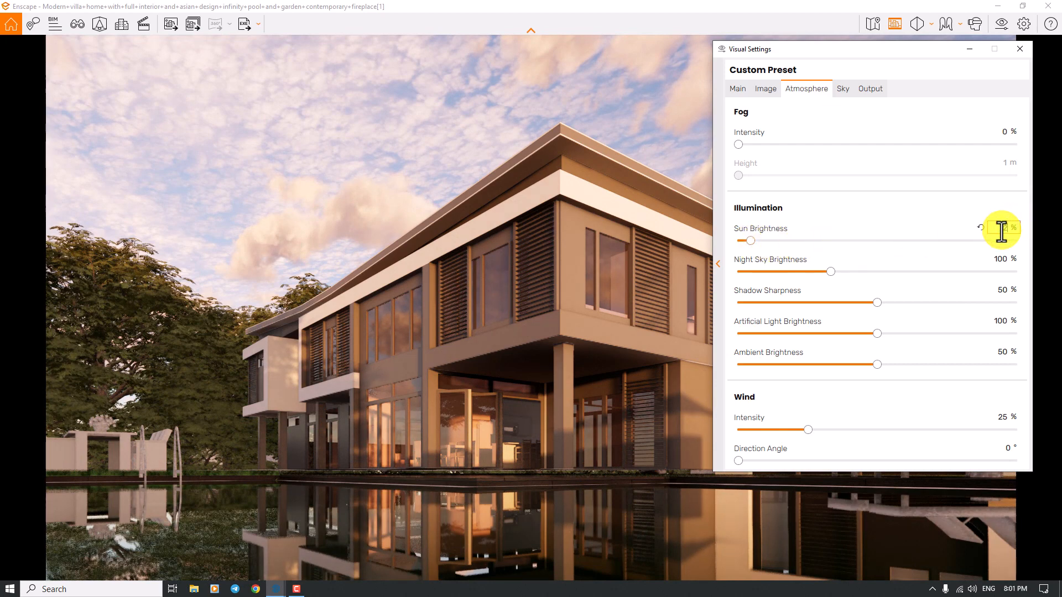
text(20)
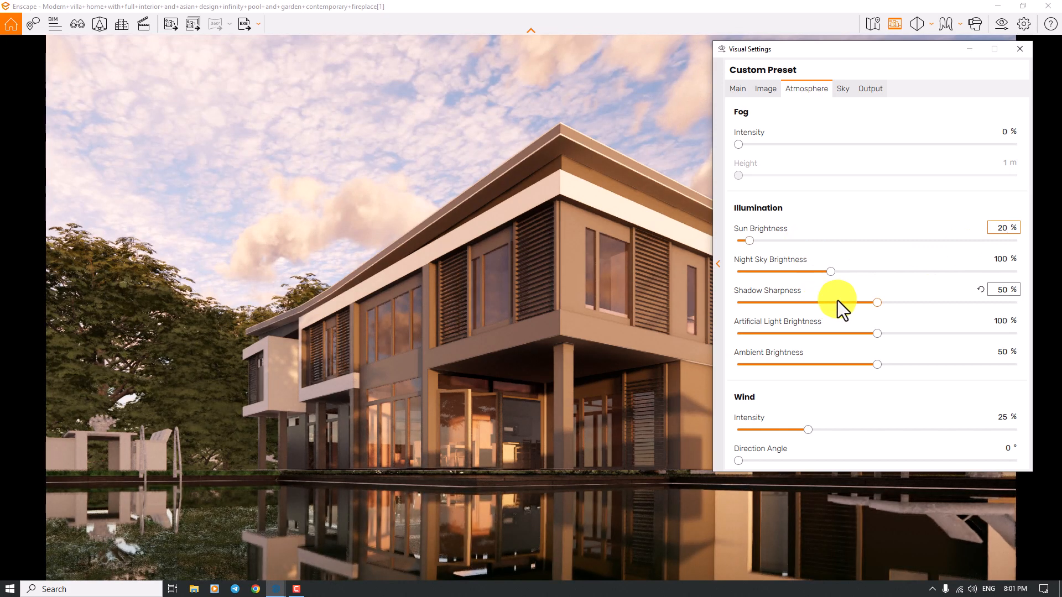
- Set shadow sharpness to 26%, artificial light brightness to 124%, ambient brightness to 46% and wind intensity to 0%
click(1003, 294)
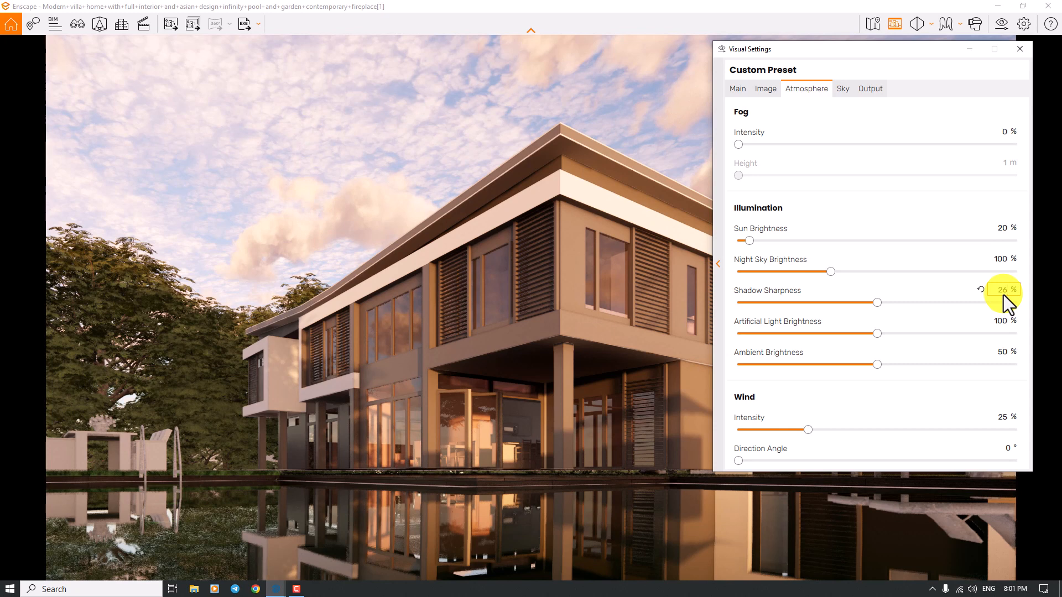
key(Return)
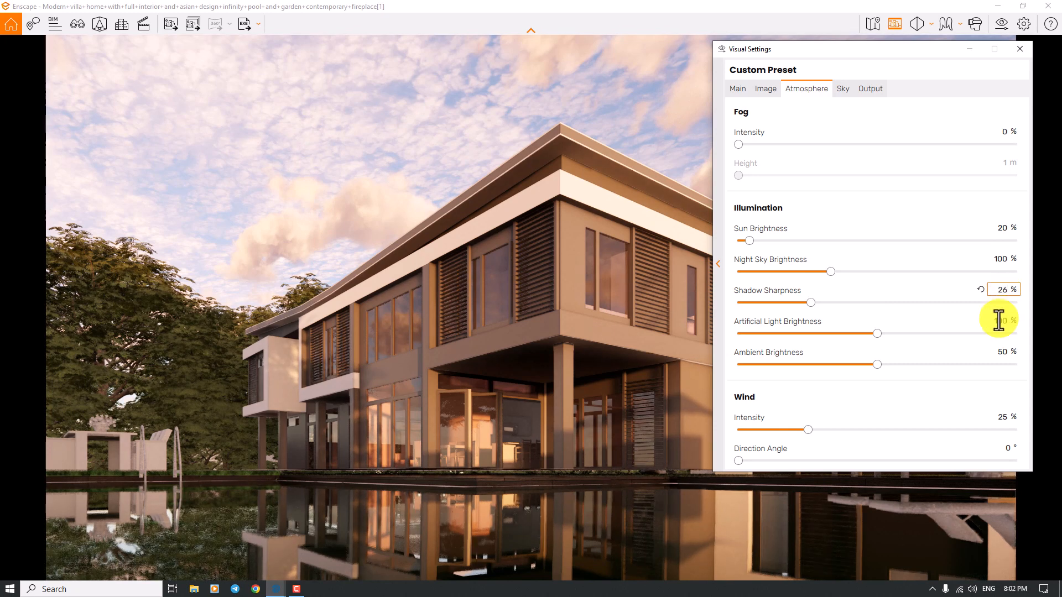
click(998, 321)
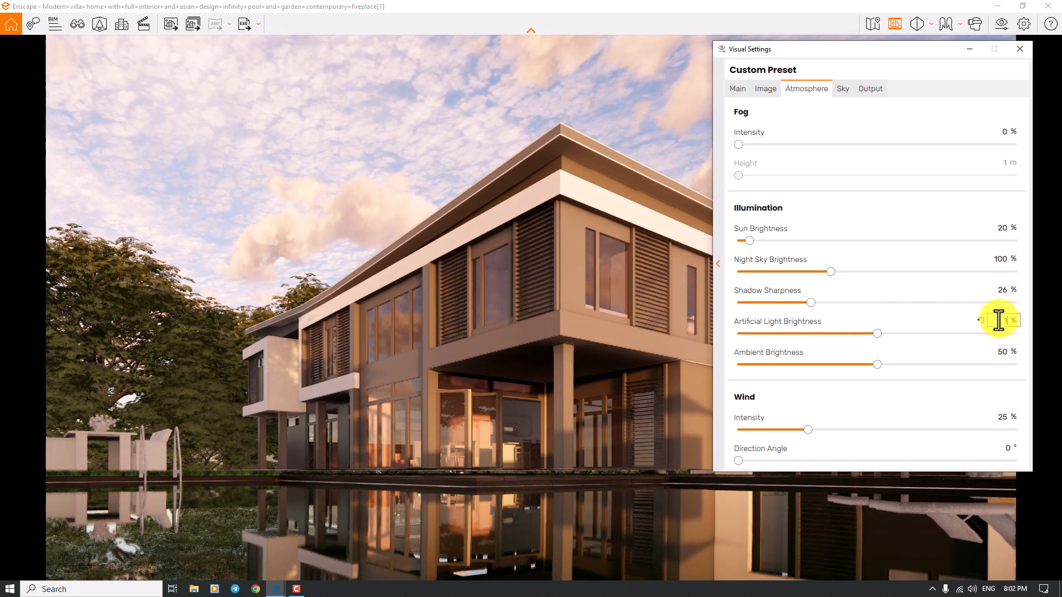
text(124)
click(999, 352)
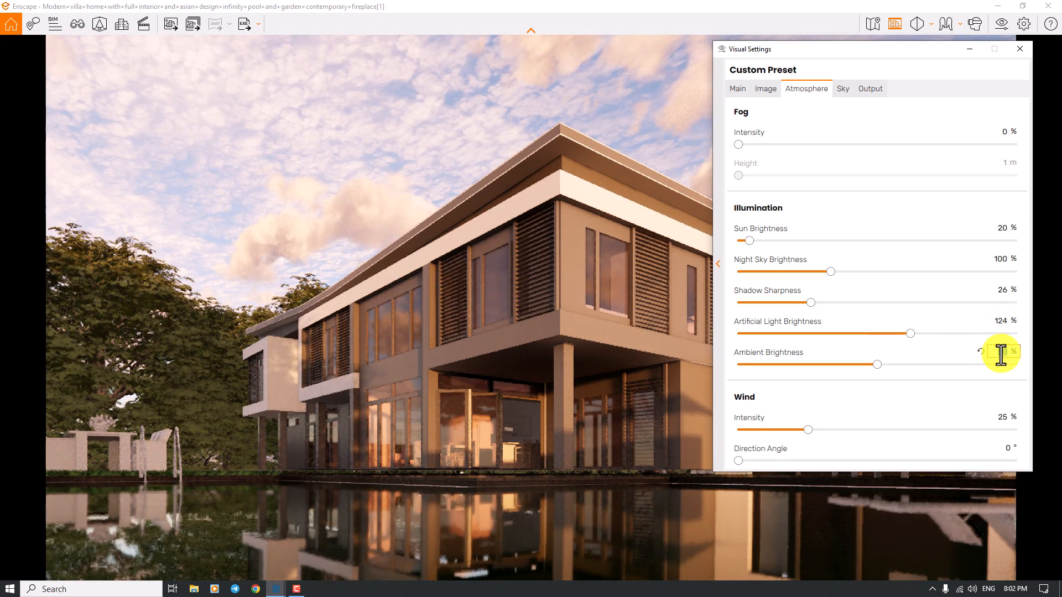
text(46)
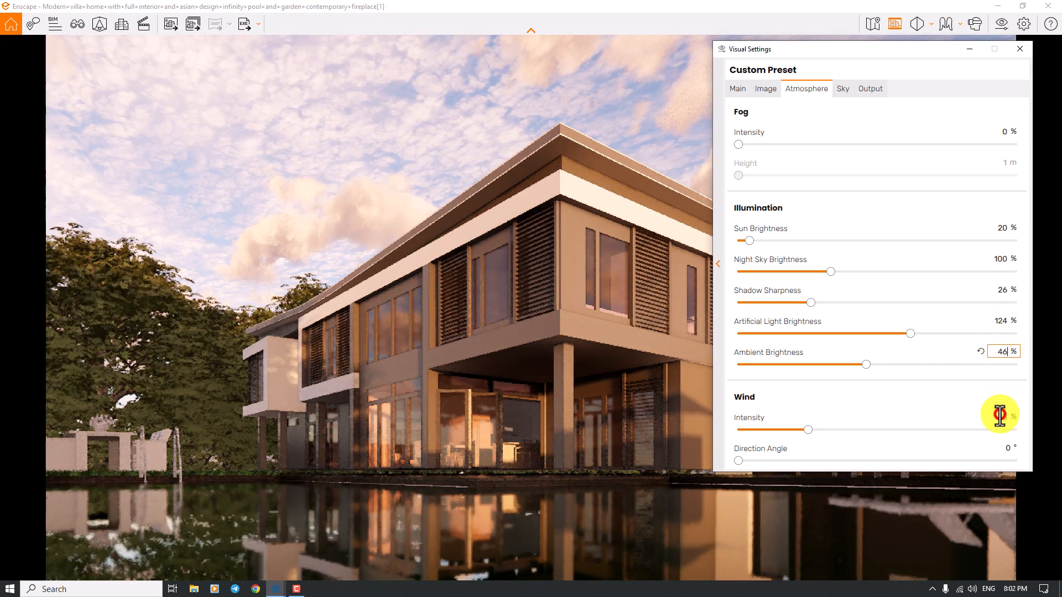
double_click(999, 416)
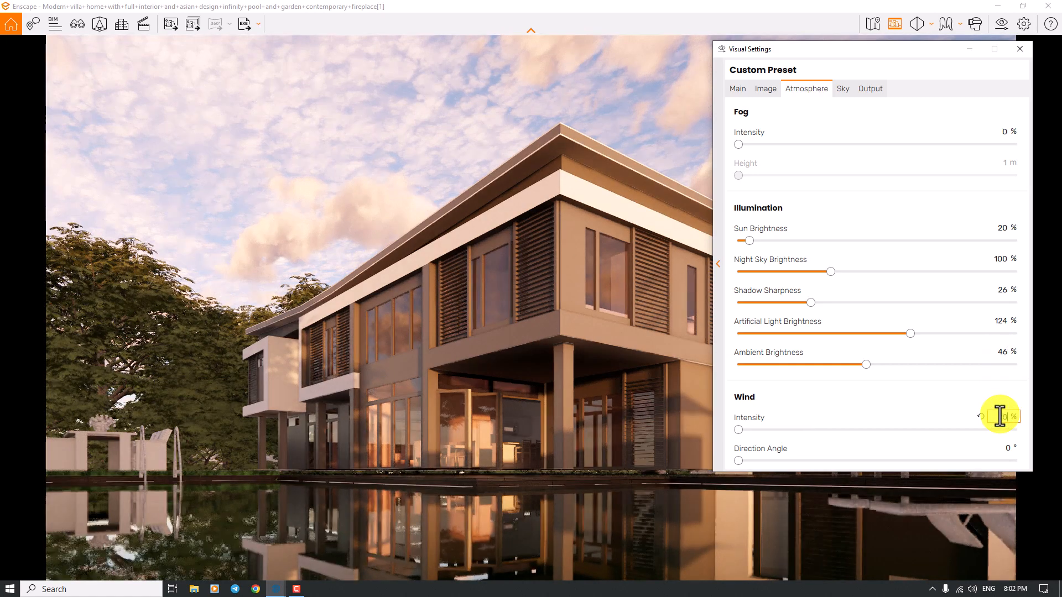
text(0)
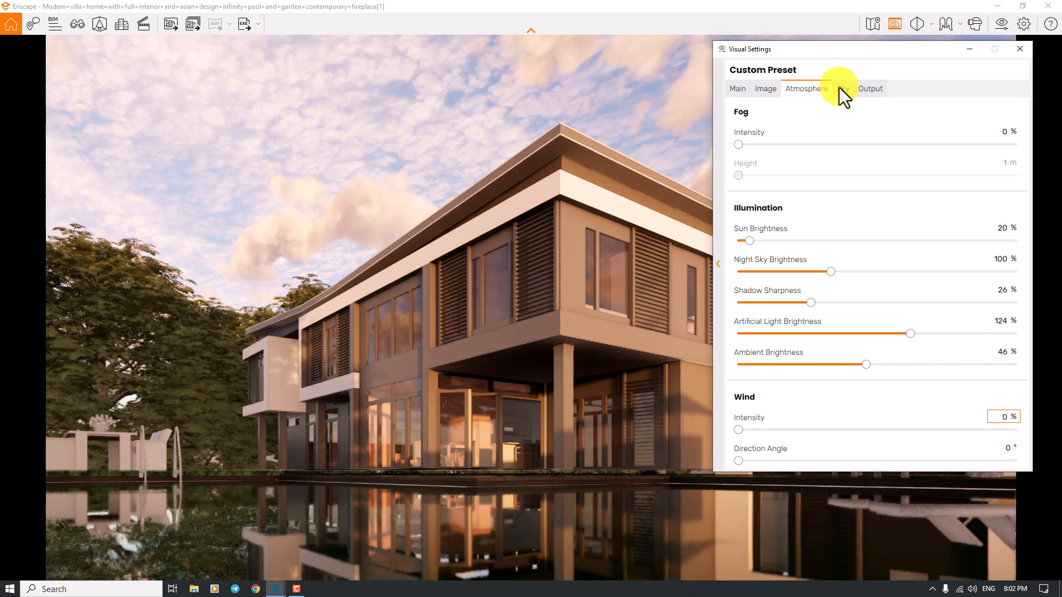
- Change the sky's horizon source to White Ground and set its rotation to 0°
click(838, 87)
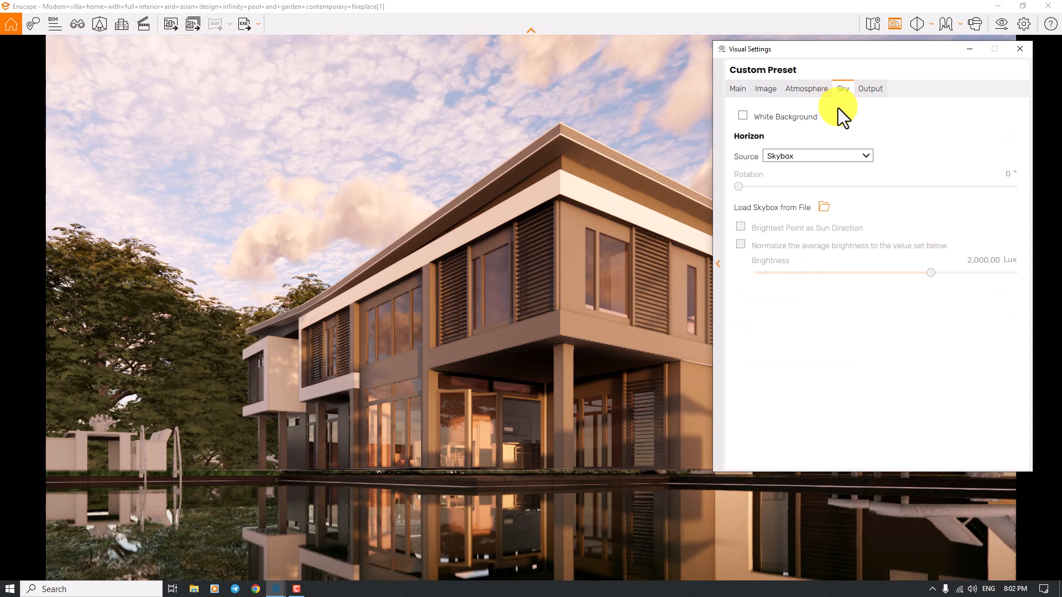
click(788, 155)
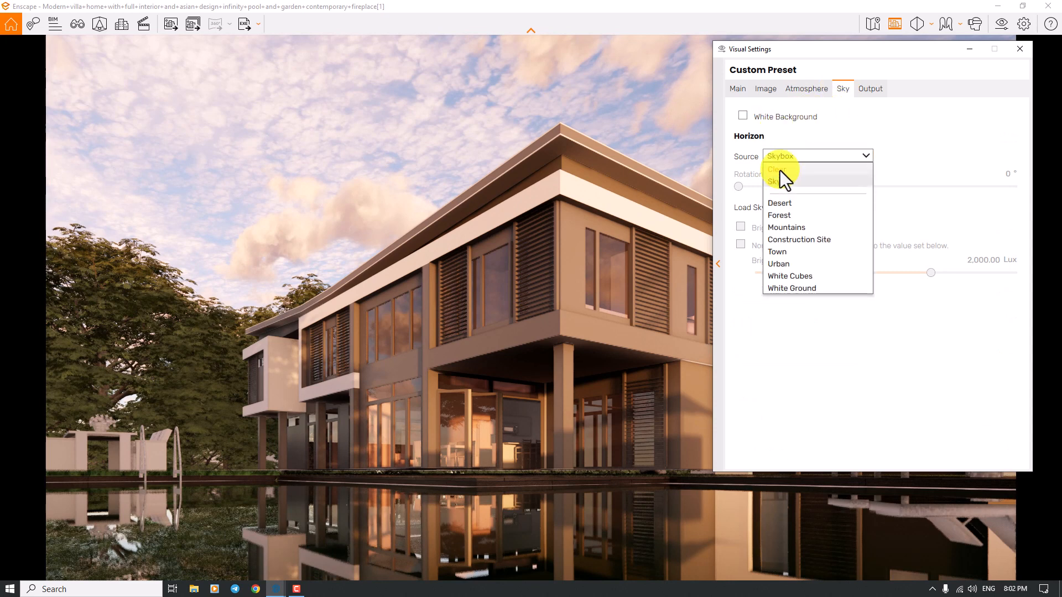
click(787, 288)
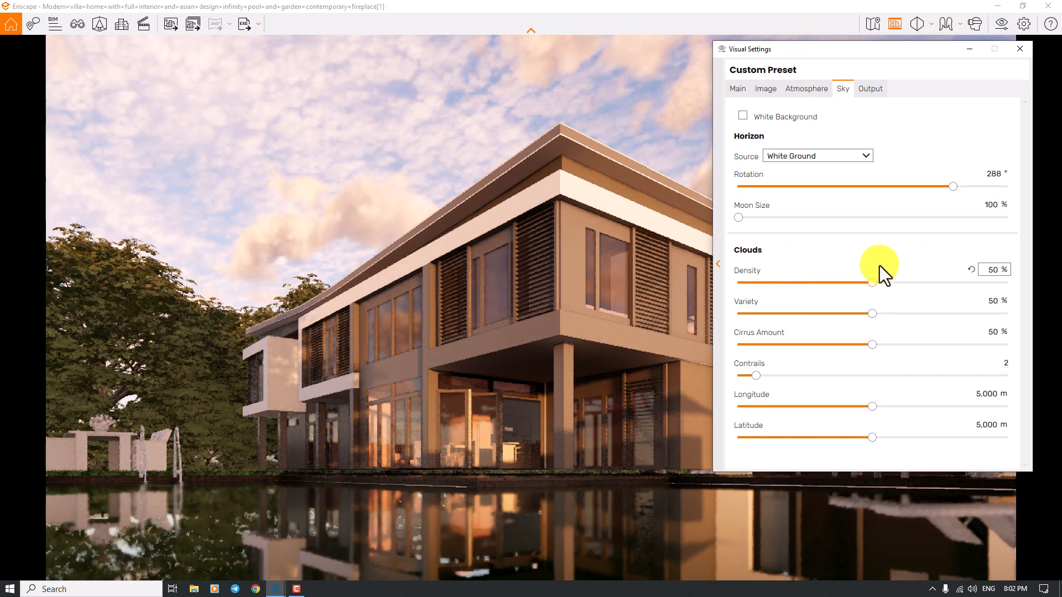
click(989, 174)
text(0)
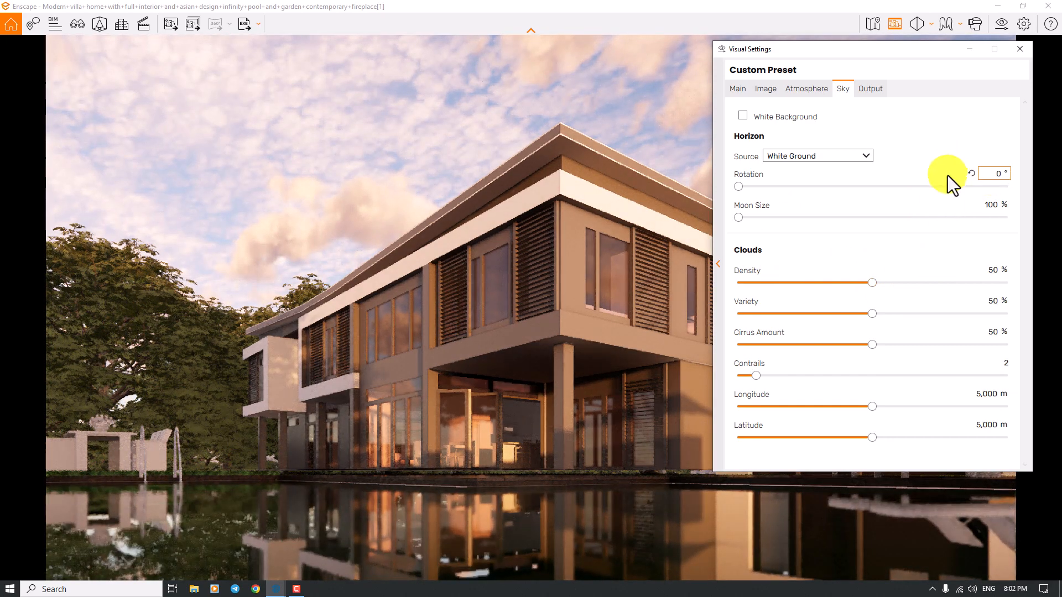
- Clear the sky by setting cloud density, cirrus amount and variety to 0% and contrails to 0
click(990, 269)
text(0)
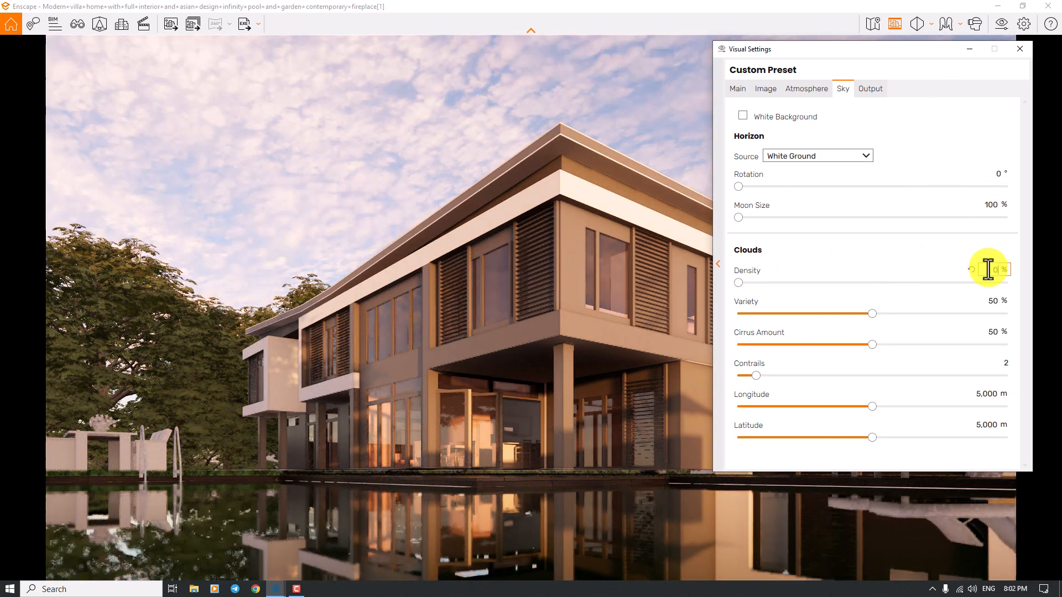
click(990, 331)
text(0)
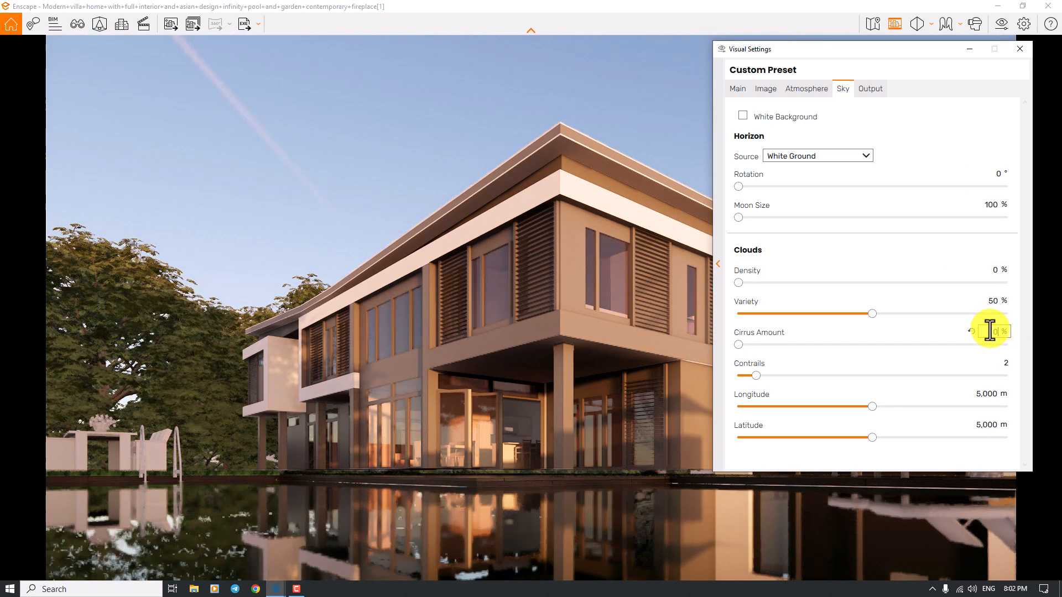
click(995, 302)
text(0)
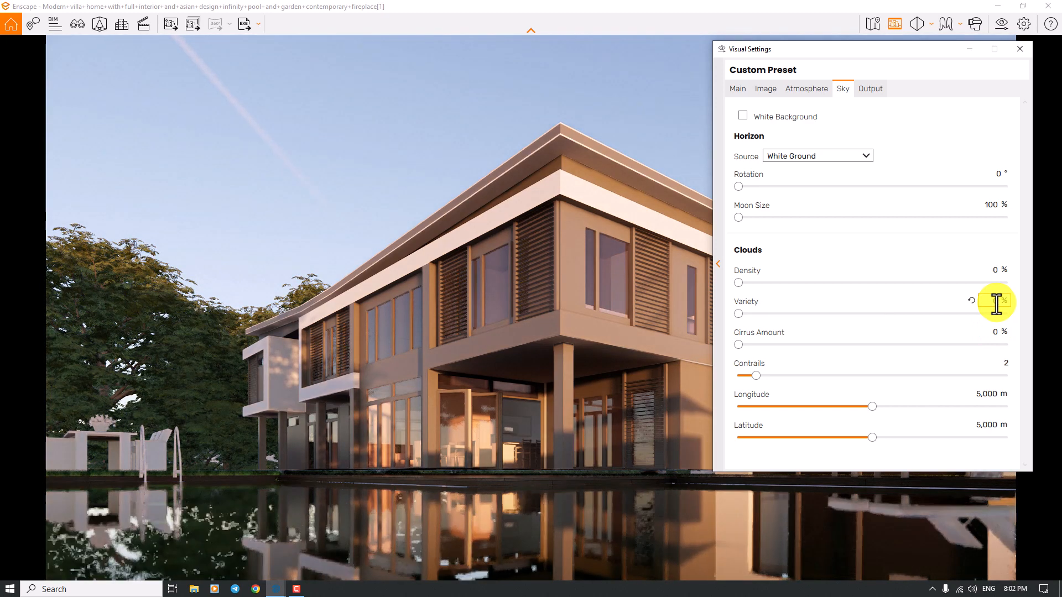
click(1003, 365)
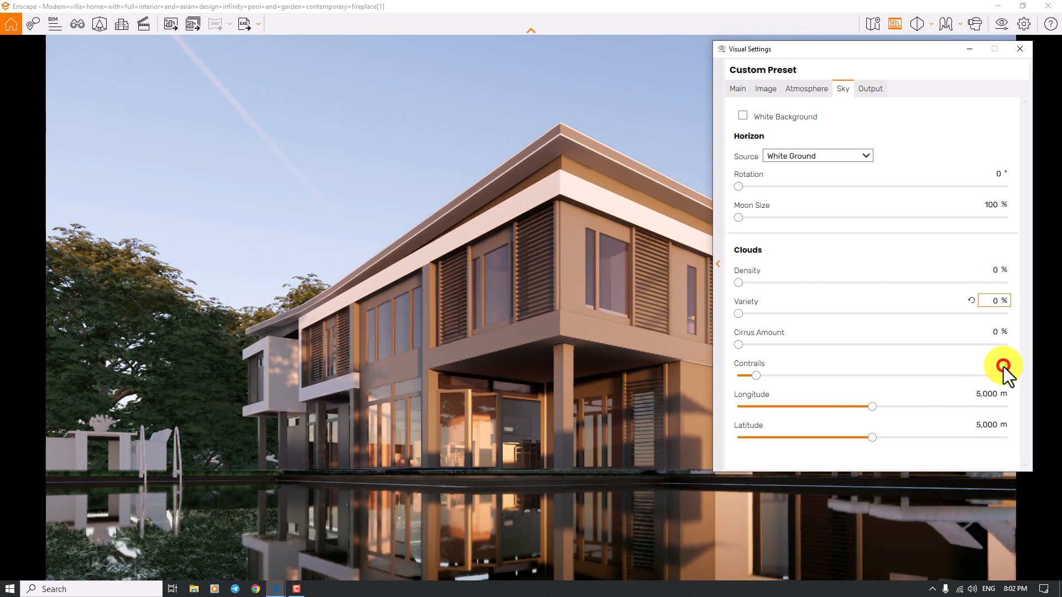
text(0)
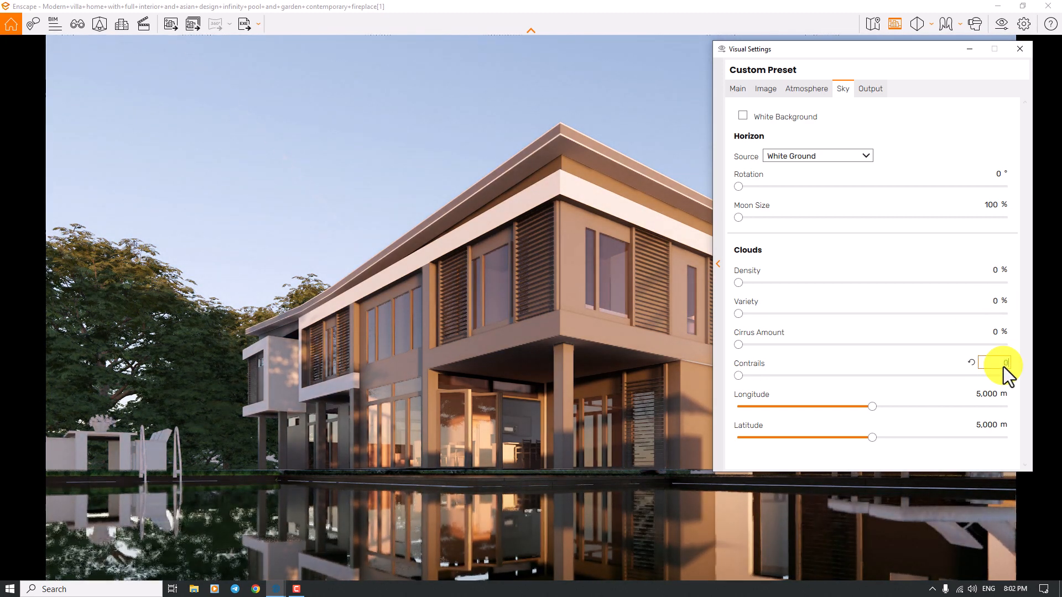
- Try a cloud density of 46% in the sky, and return the density to 0%
click(874, 267)
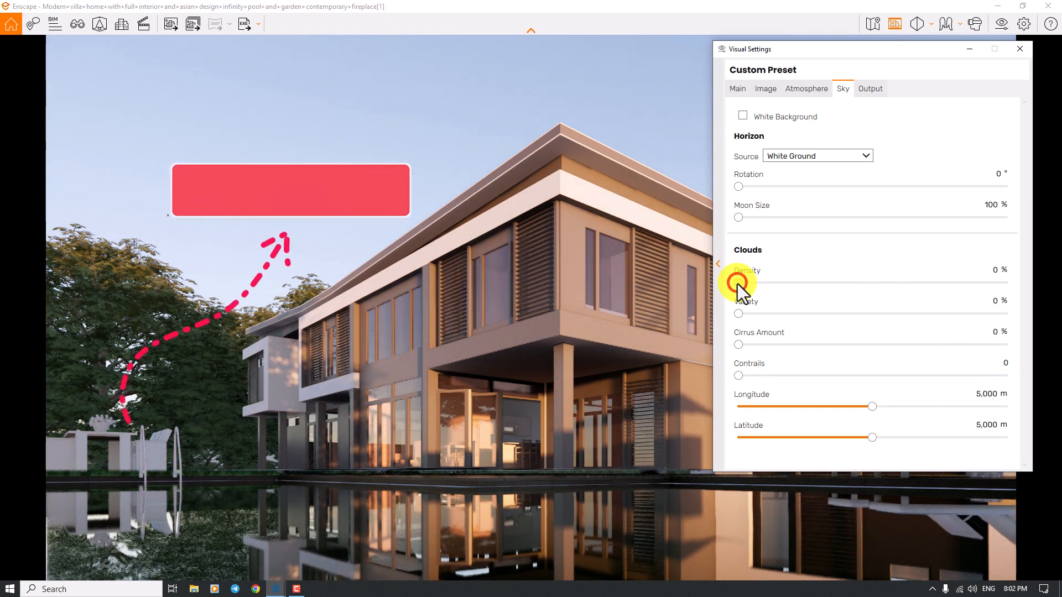
drag(738, 284, 859, 281)
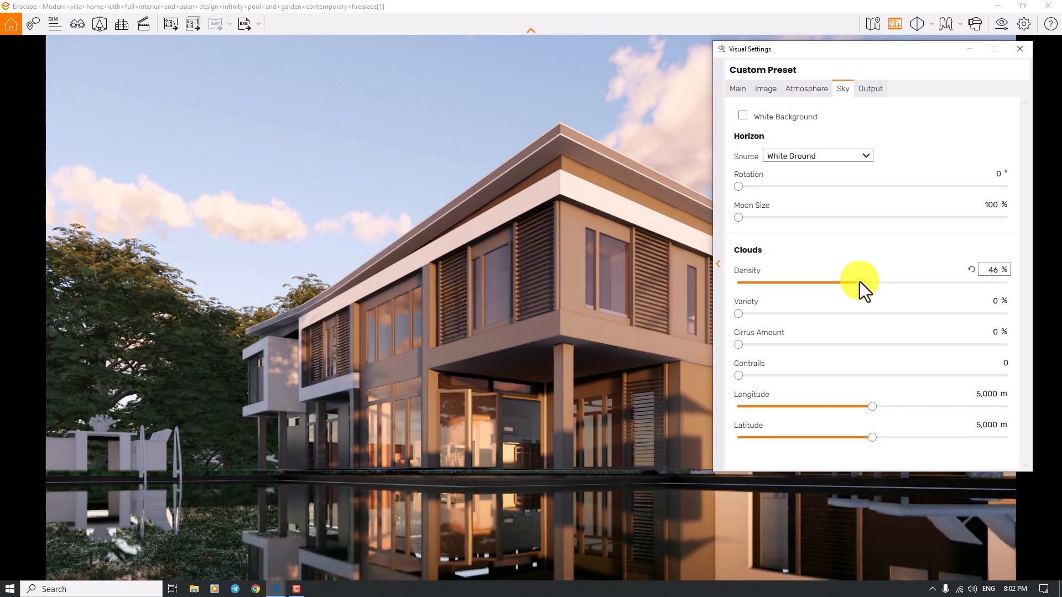
click(996, 270)
text(0)
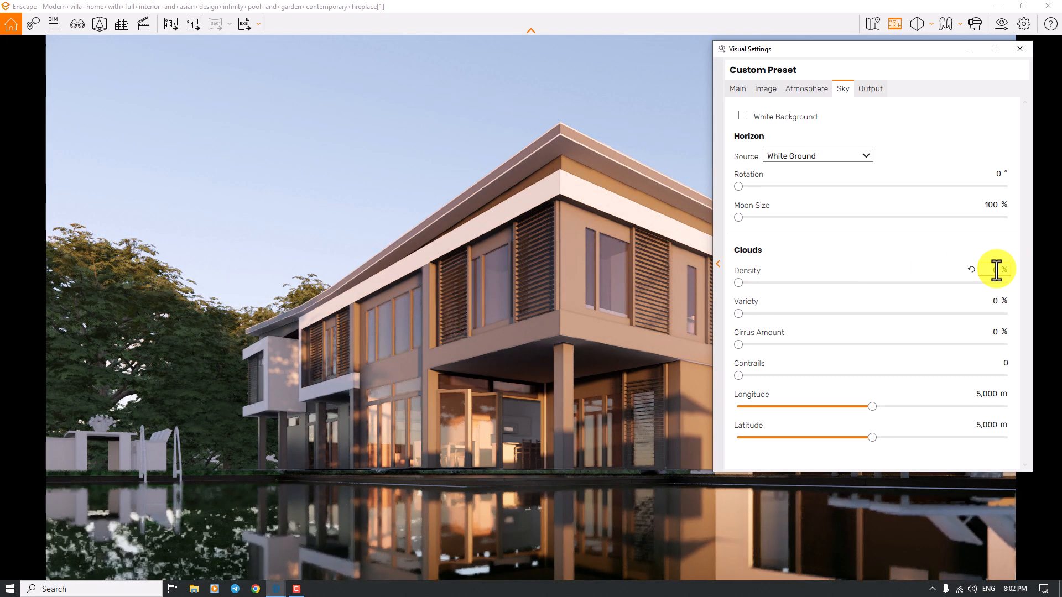
click(768, 77)
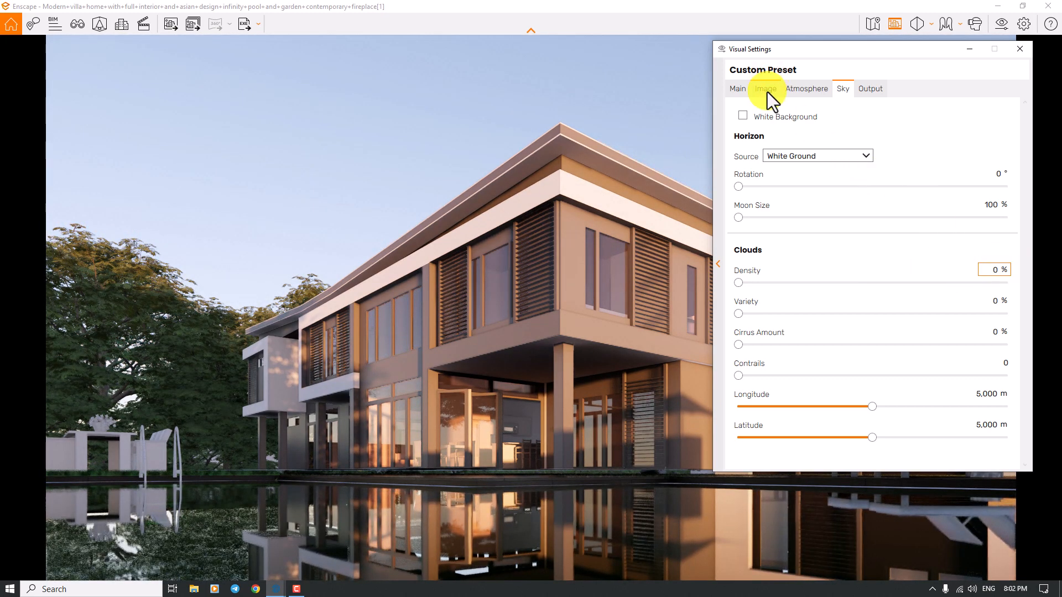
- Reset the image saturation to 100% and set the color temperature to 7,900 K
click(767, 91)
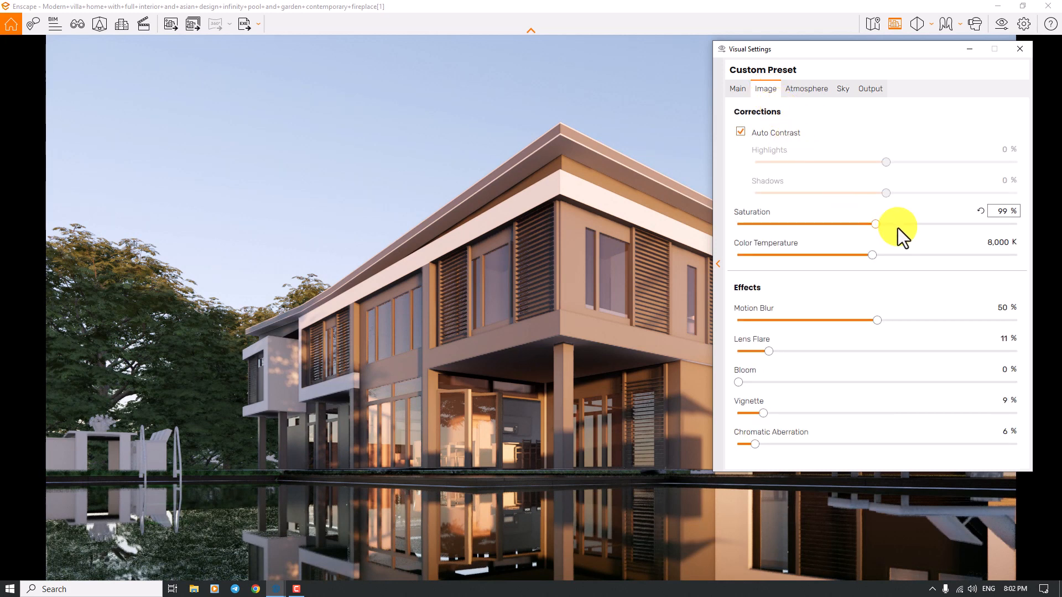
click(981, 214)
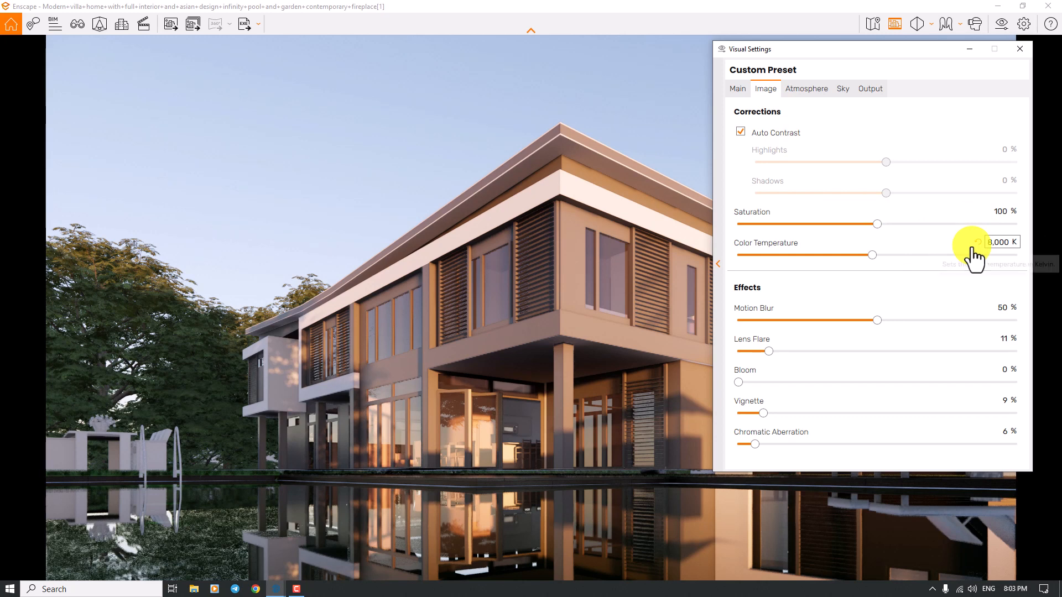
click(977, 242)
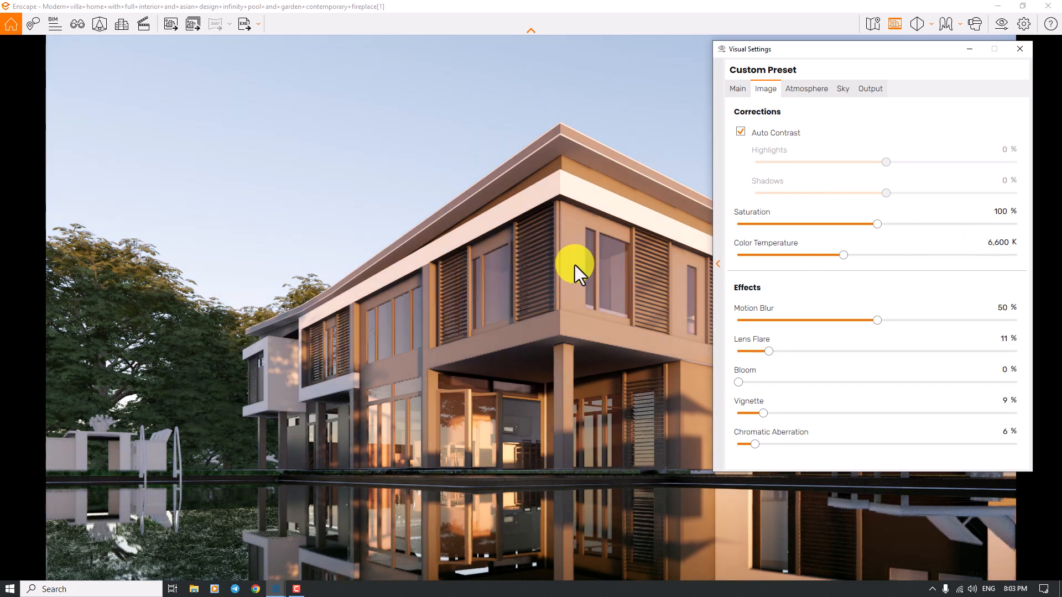
click(1008, 244)
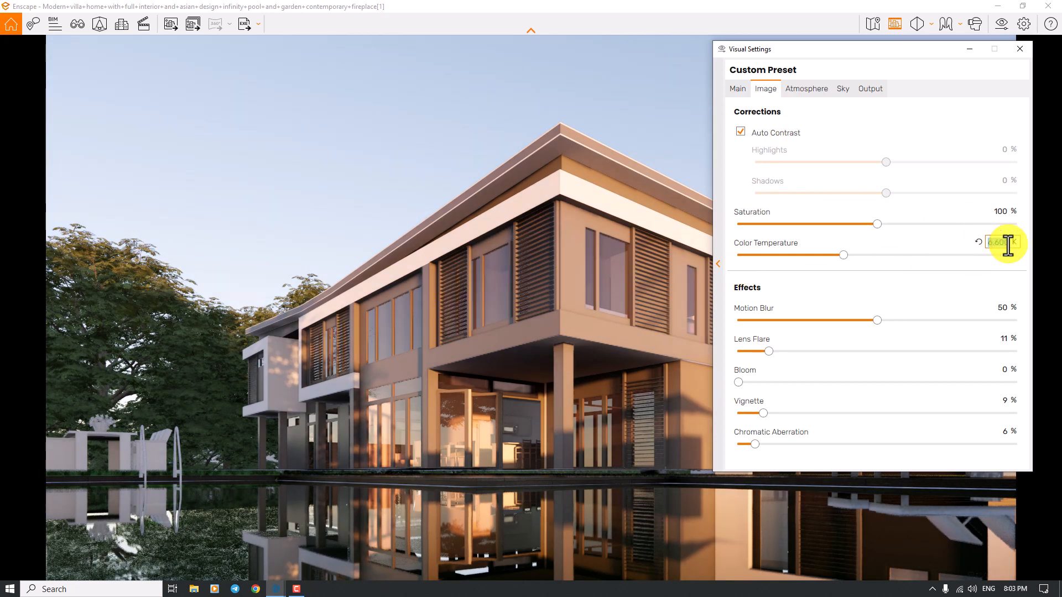
text(7900)
key(Return)
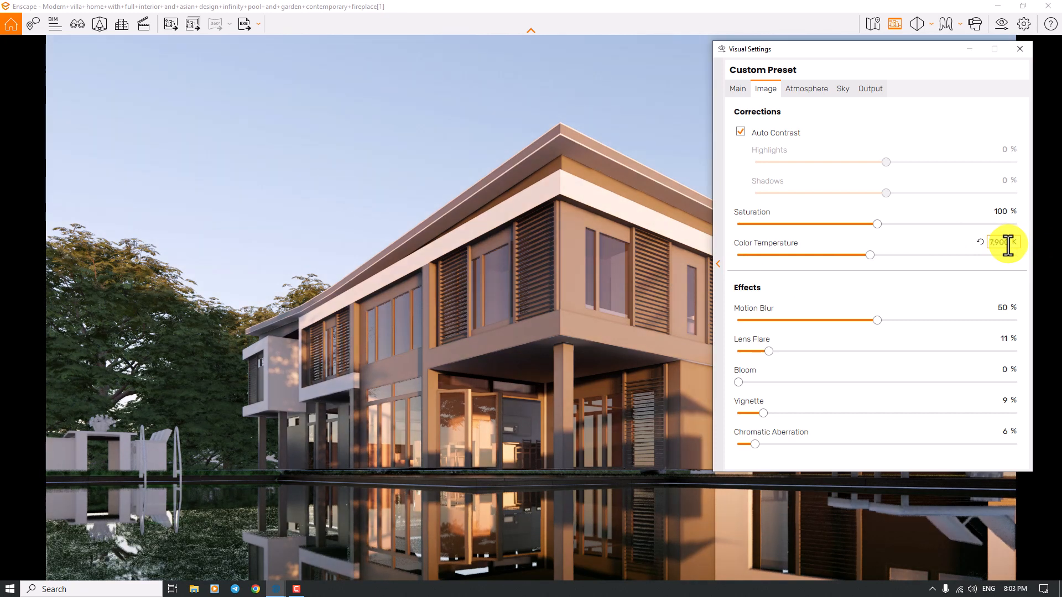
- Set the motion blur effect to 0%
click(999, 307)
text(0)
key(Return)
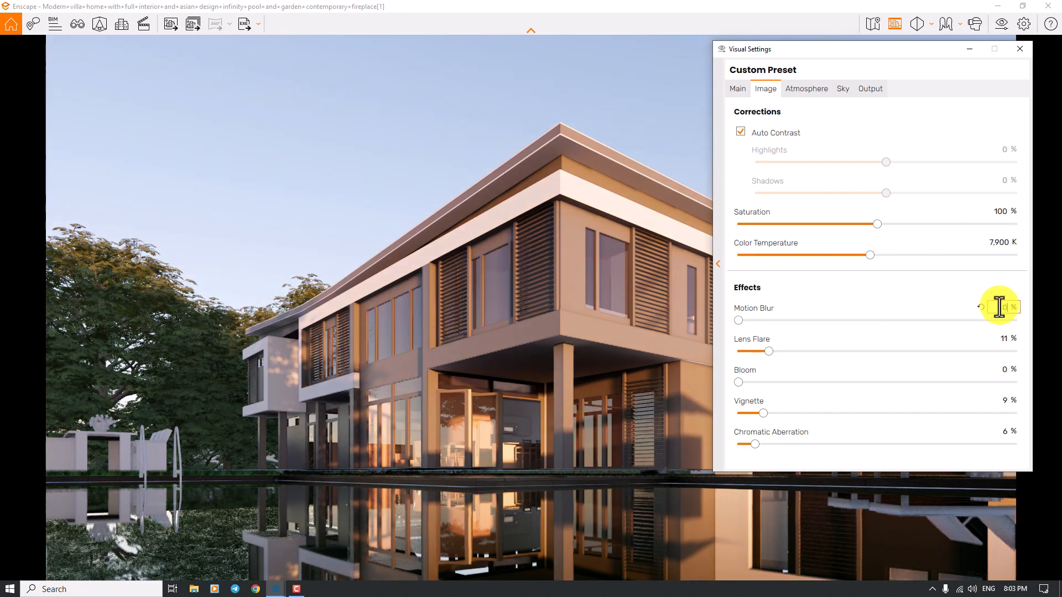
- Set the camera's focal point to 12.30 m and raise the rendering quality to Ultra
click(738, 89)
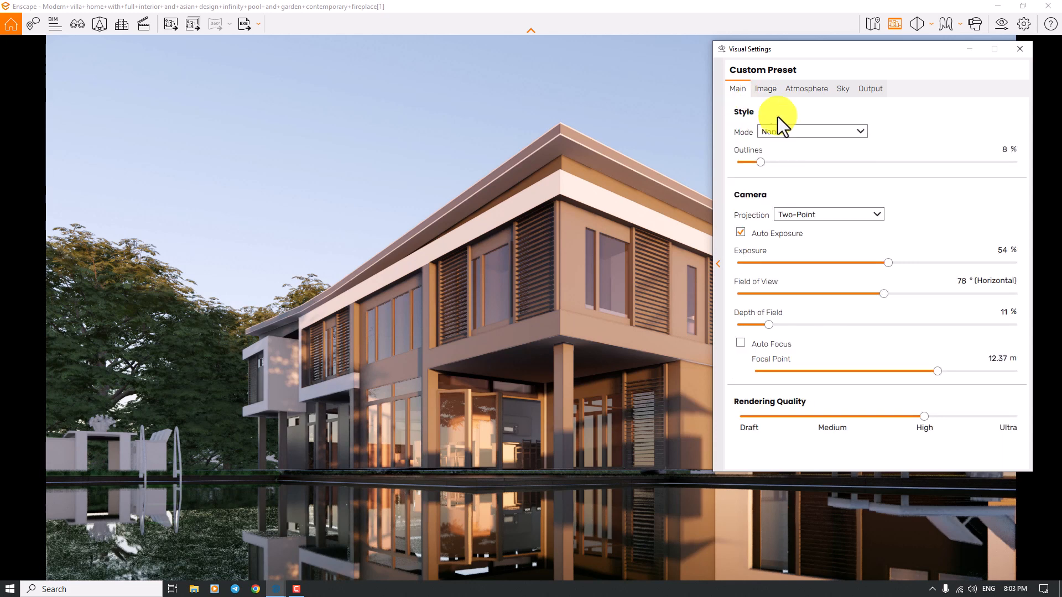
click(1007, 249)
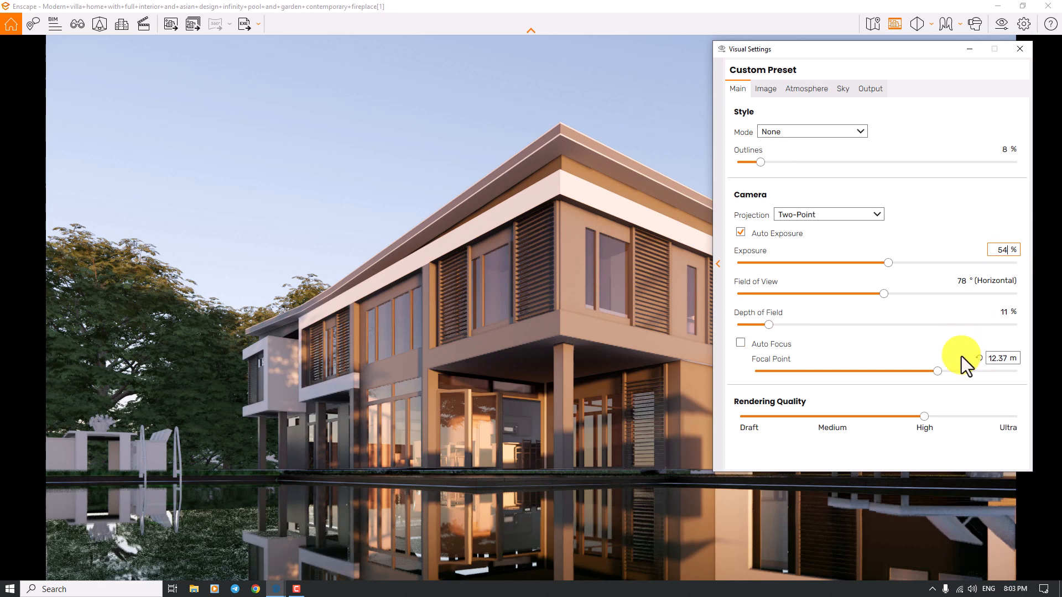
click(994, 363)
text(2)
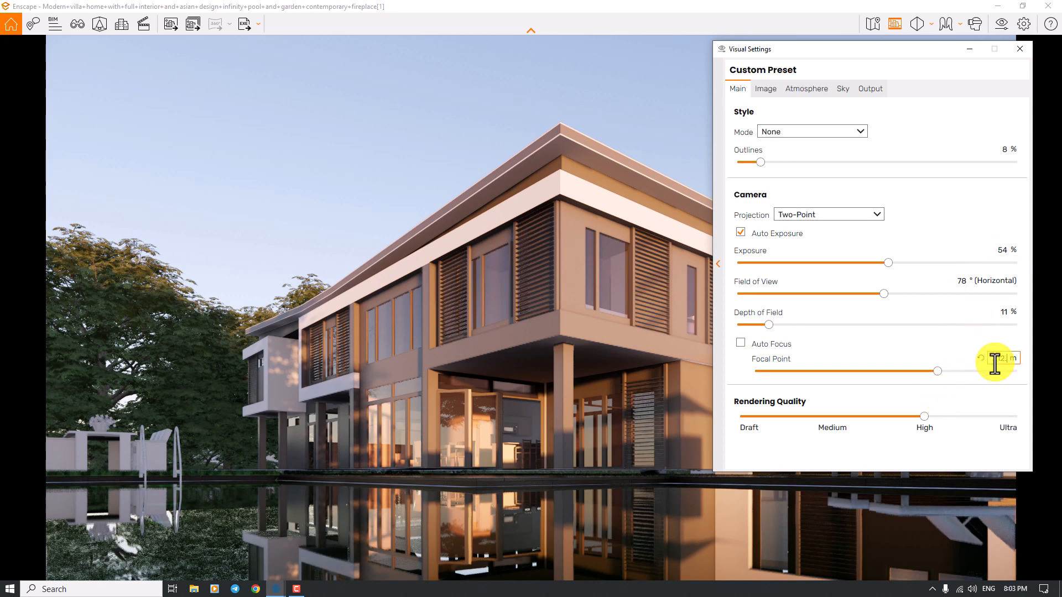
text(.30)
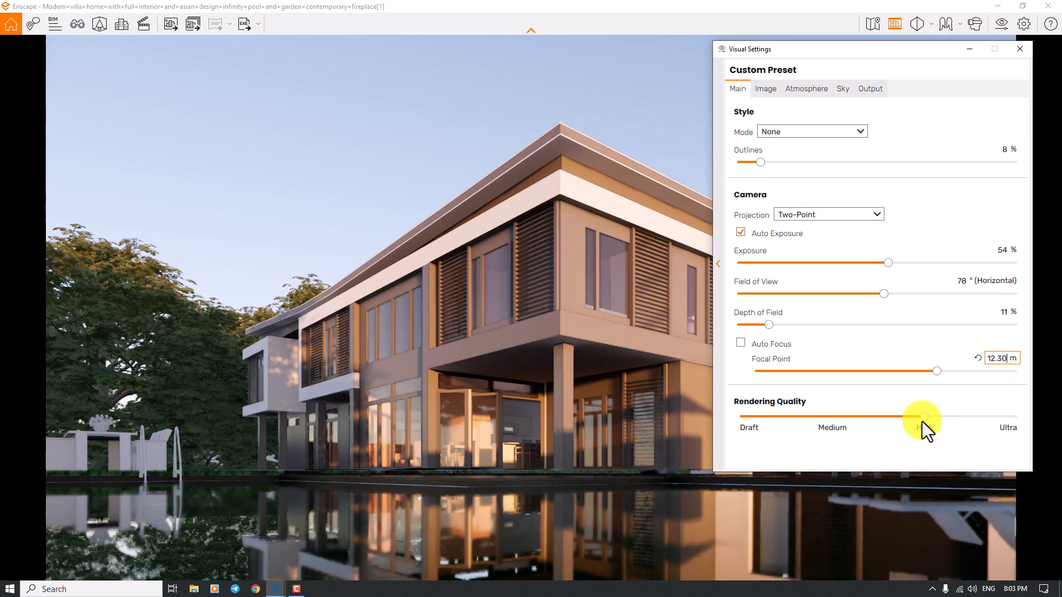
drag(923, 417, 1017, 417)
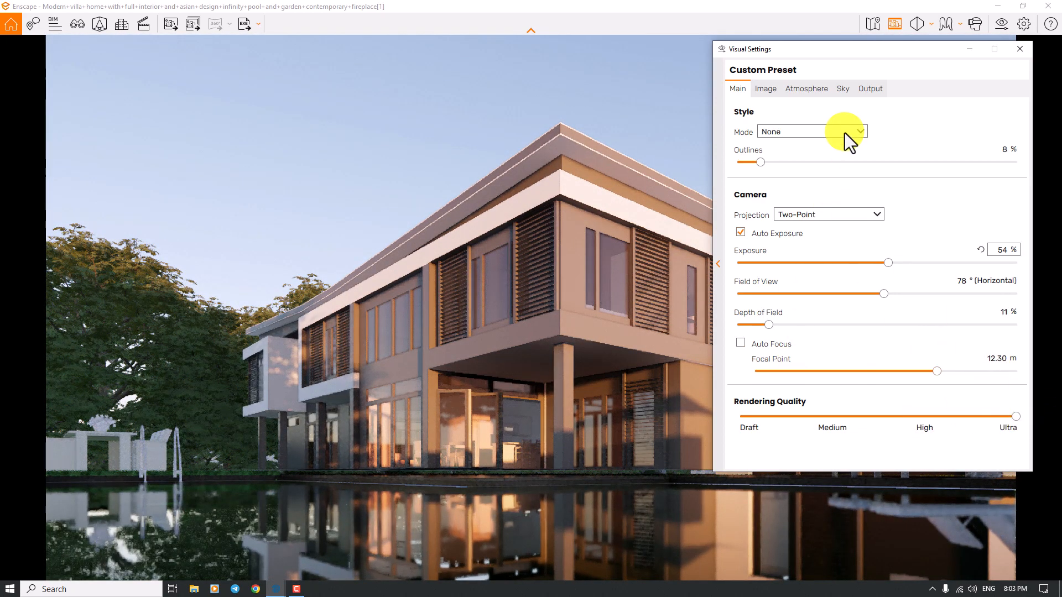
- Switch the output resolution to Custom and set its height to 1280 pixels
click(766, 88)
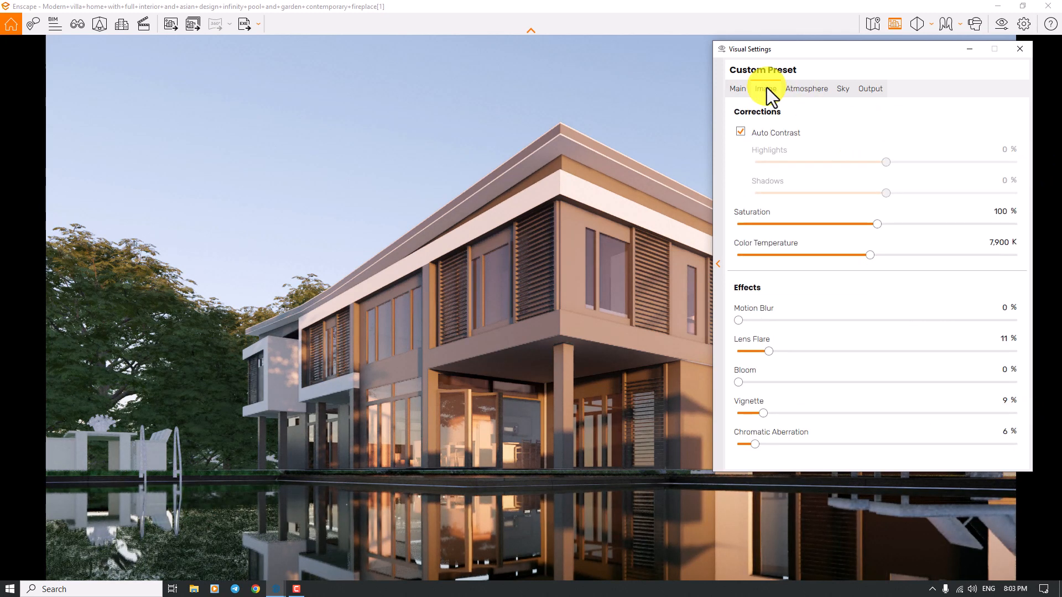
click(874, 90)
click(801, 131)
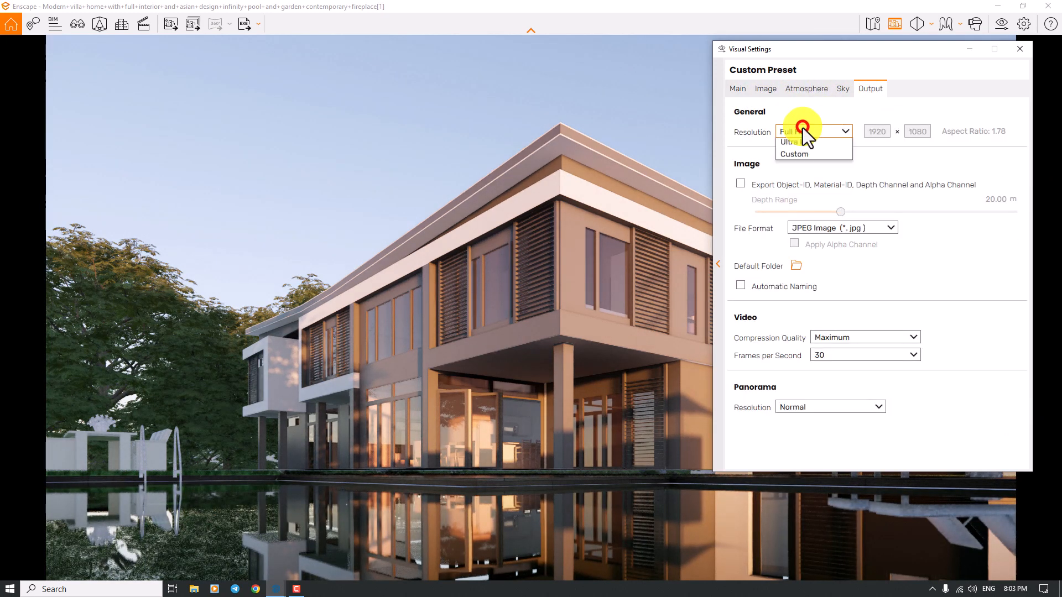
click(804, 203)
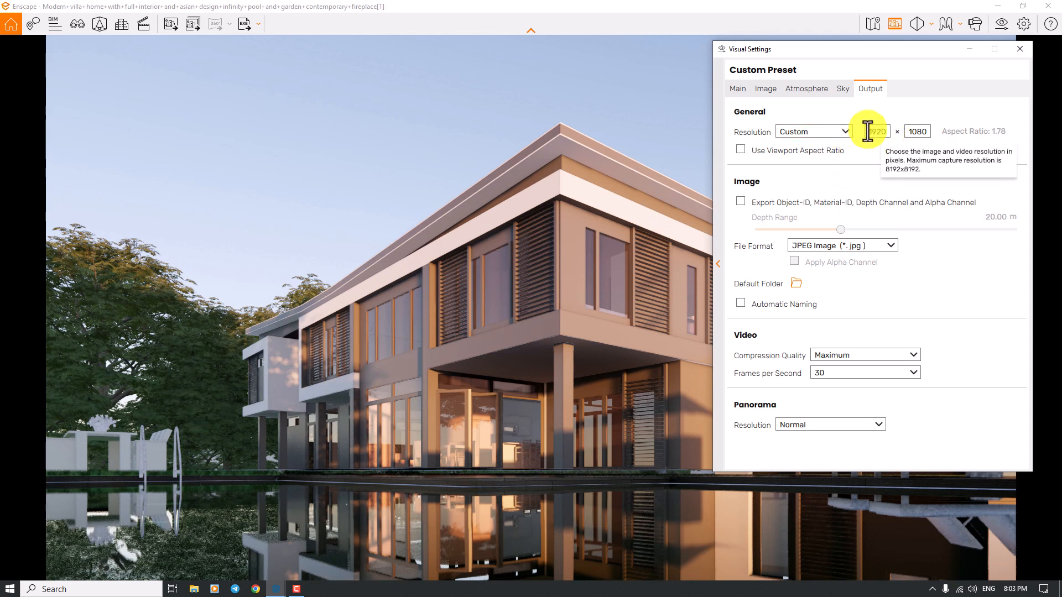
click(908, 132)
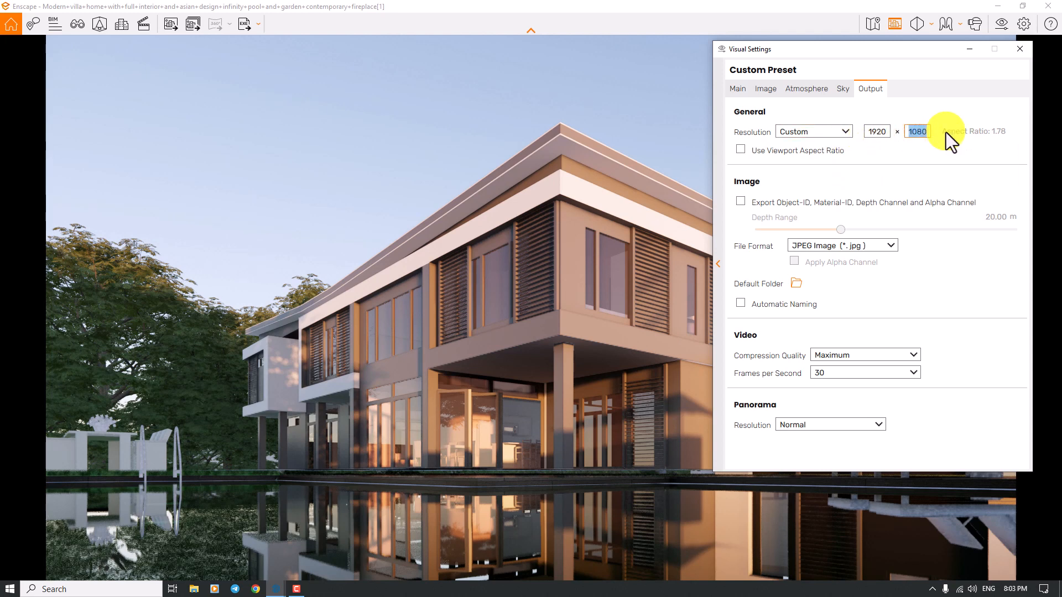
text(1)
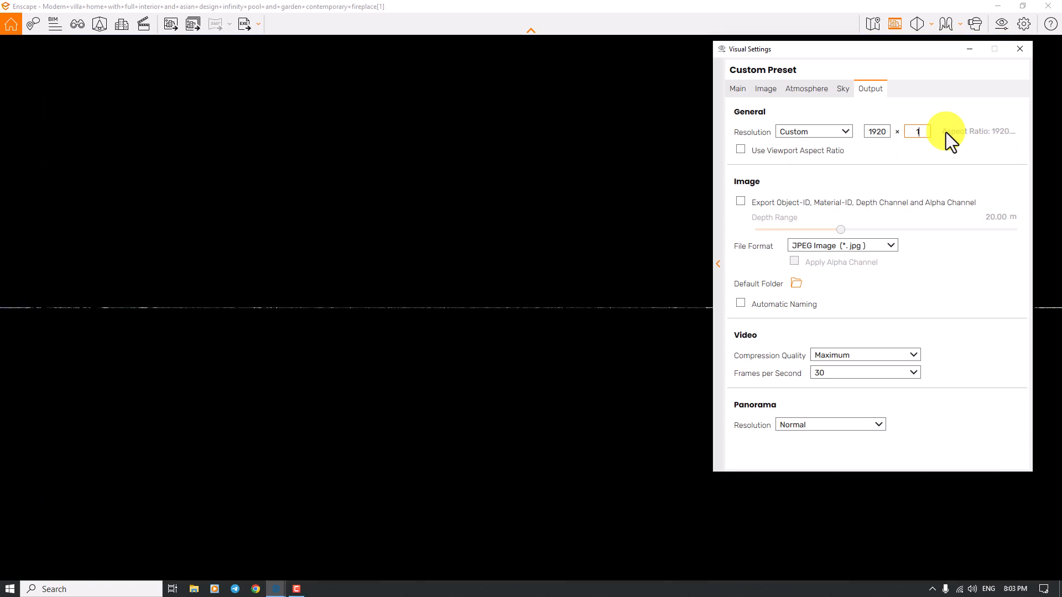
text(280)
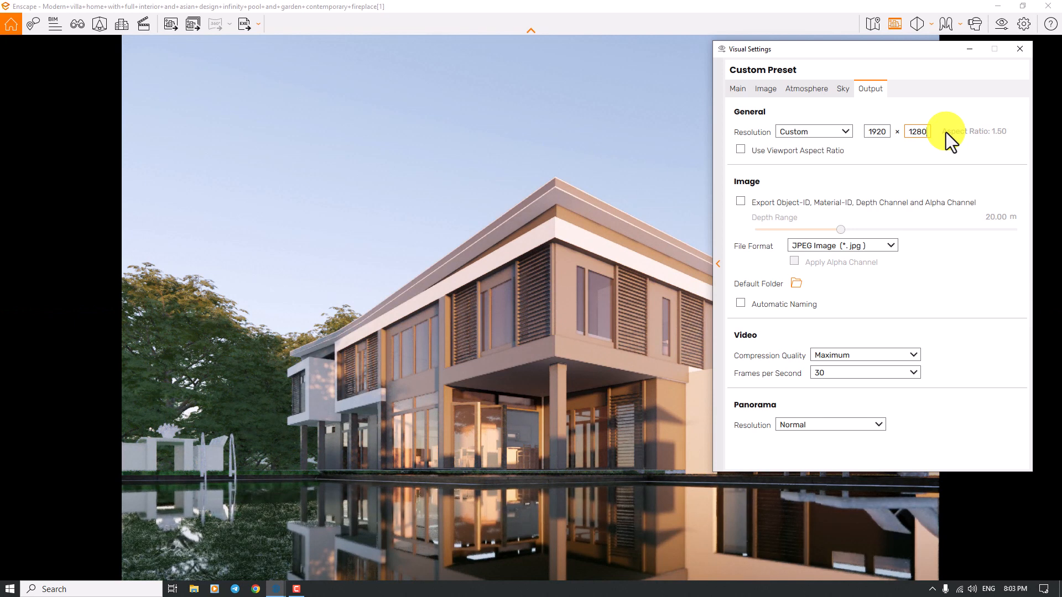
- Set the custom output width to 2560 pixels, try a height of 1600, and settle on a height of 1920 pixels
double_click(868, 133)
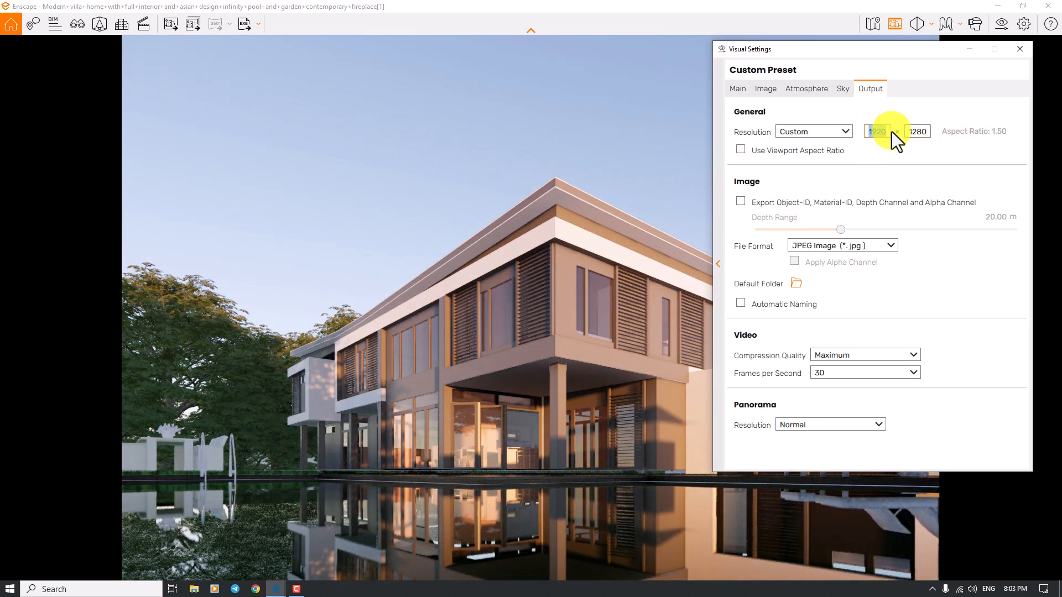
text(256)
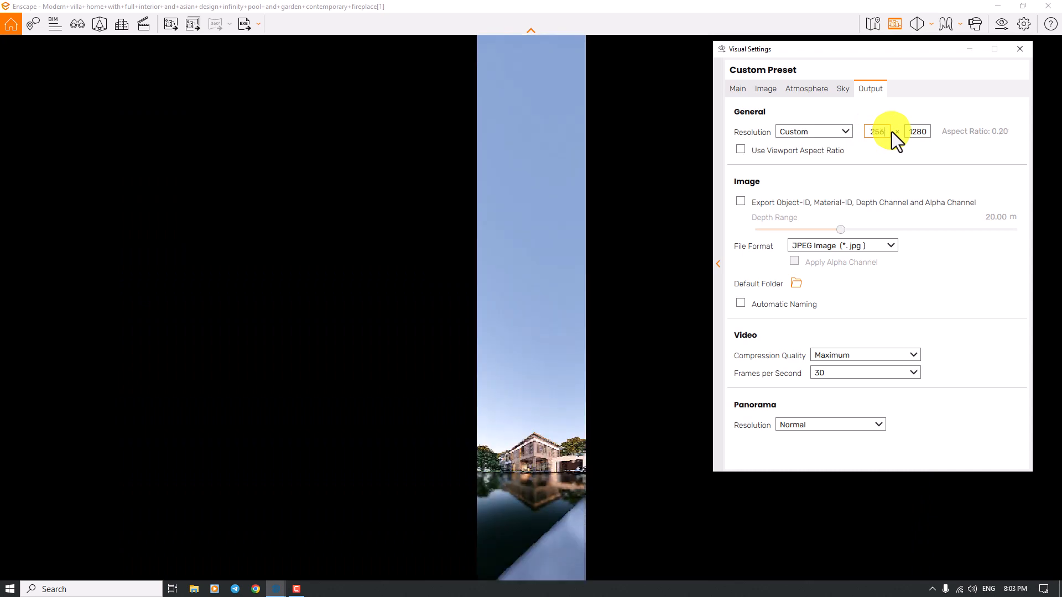
text(0)
click(907, 131)
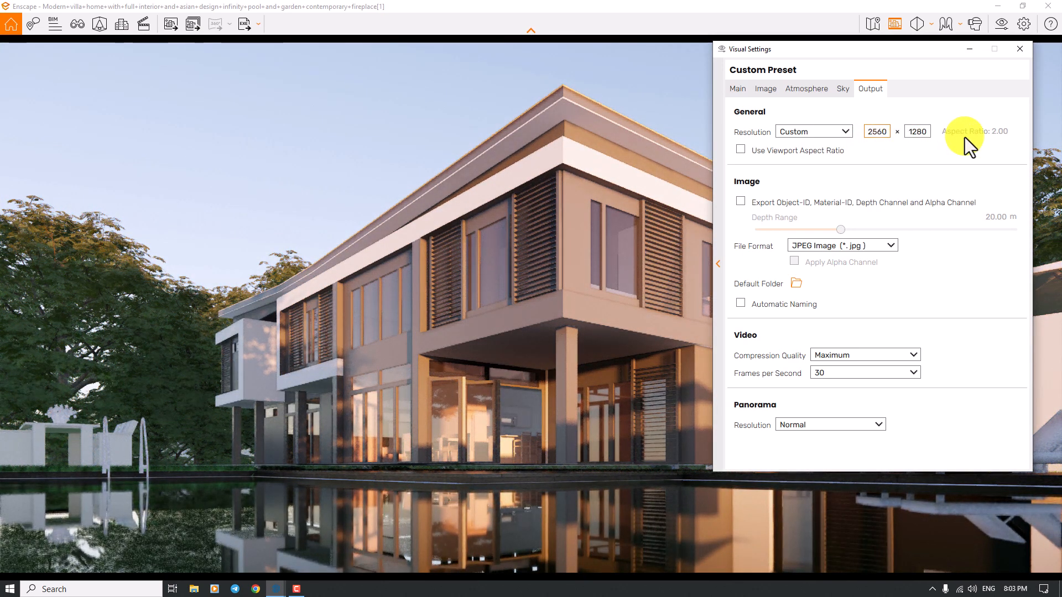
key(Tab)
text(1600)
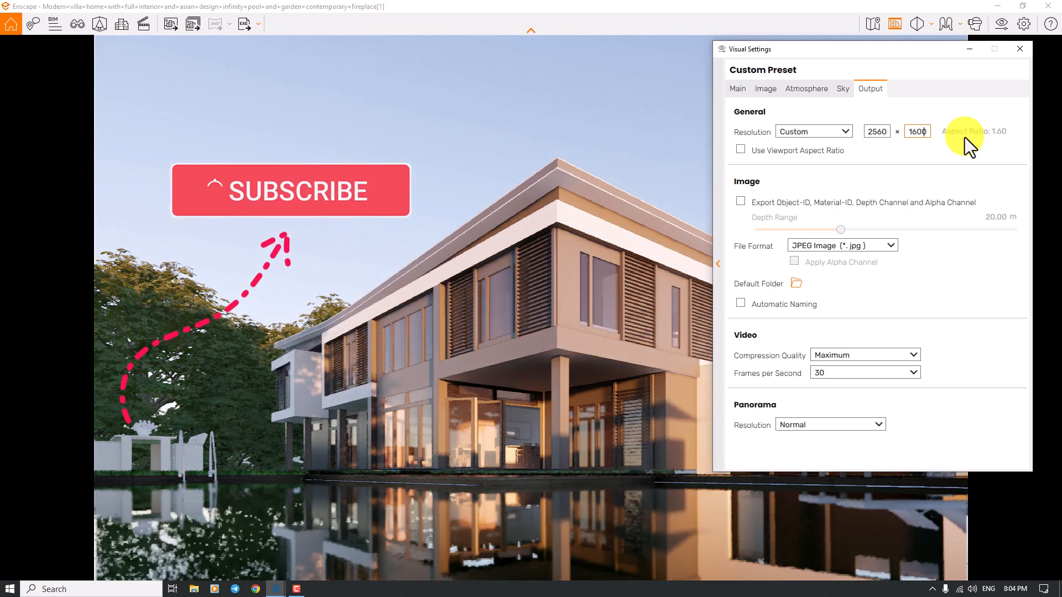
double_click(914, 132)
text(1920)
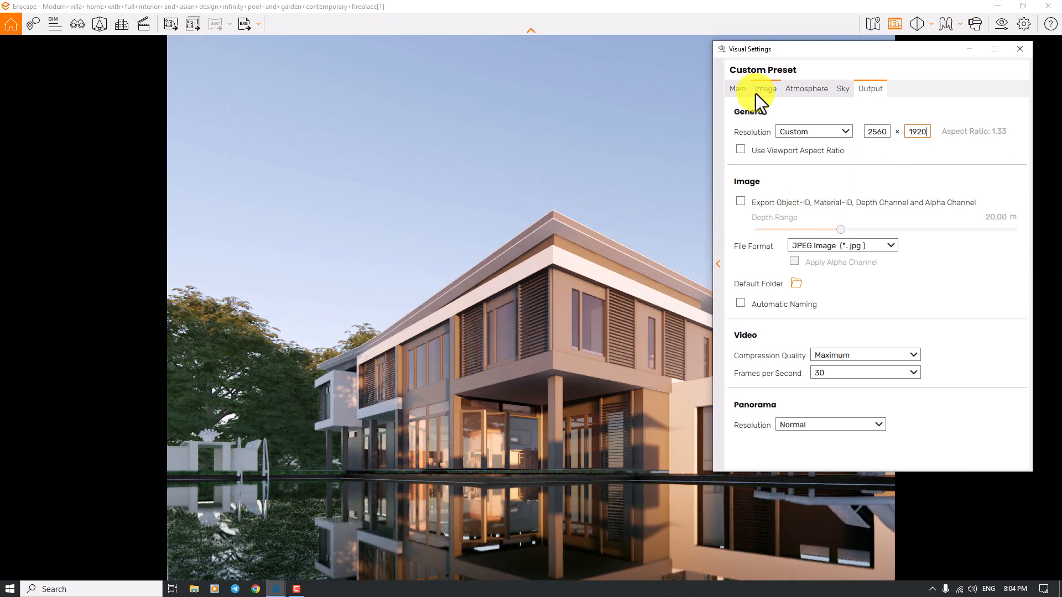
- Narrow the camera's horizontal field of view to 73°
click(738, 90)
click(960, 281)
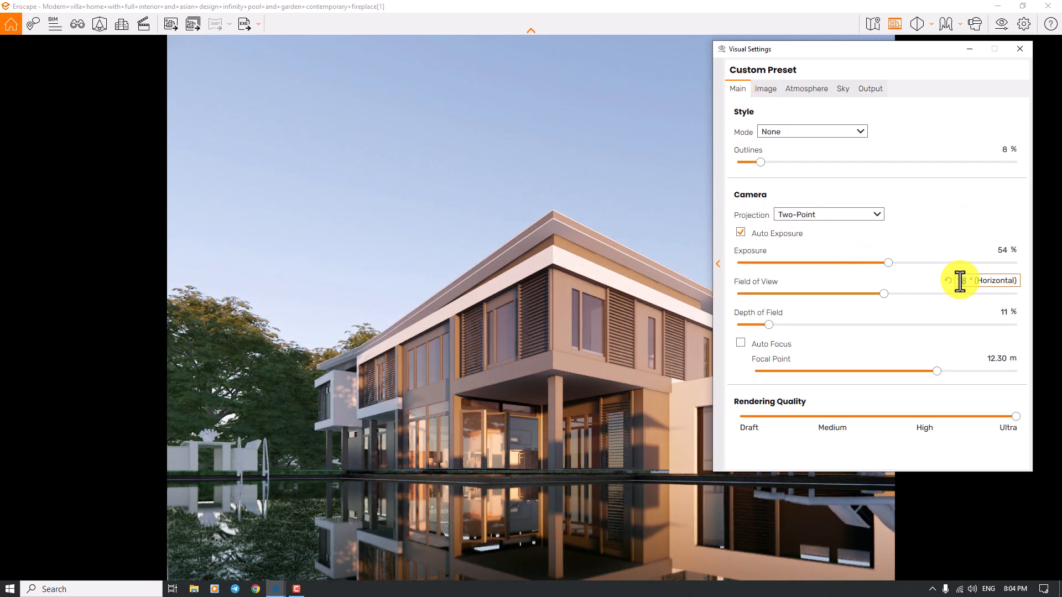
text(73)
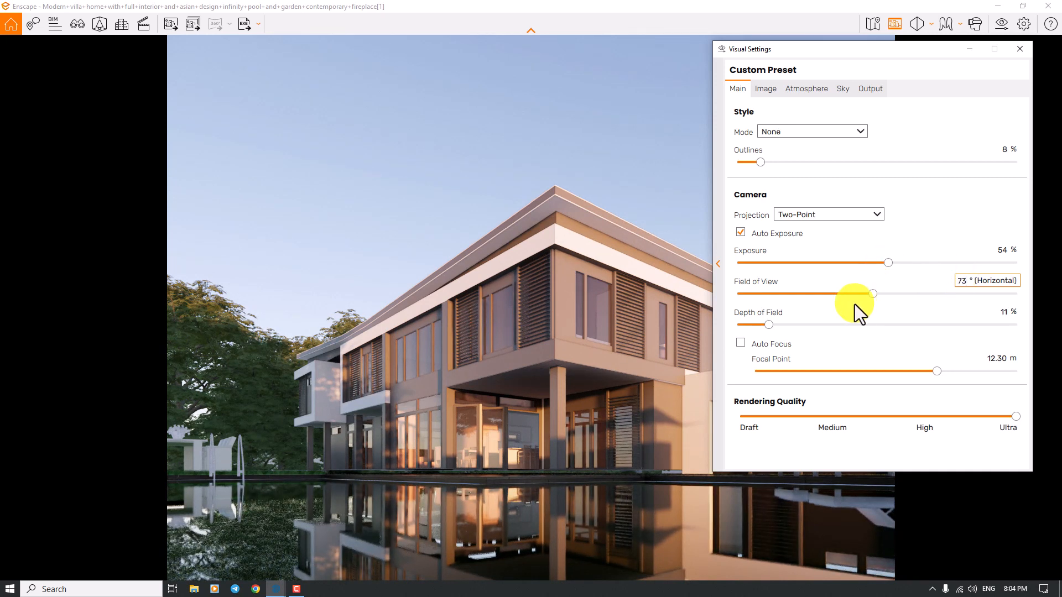
- Raise the sun brightness in the illumination settings to 80% and fine-tune the value
click(764, 91)
click(798, 93)
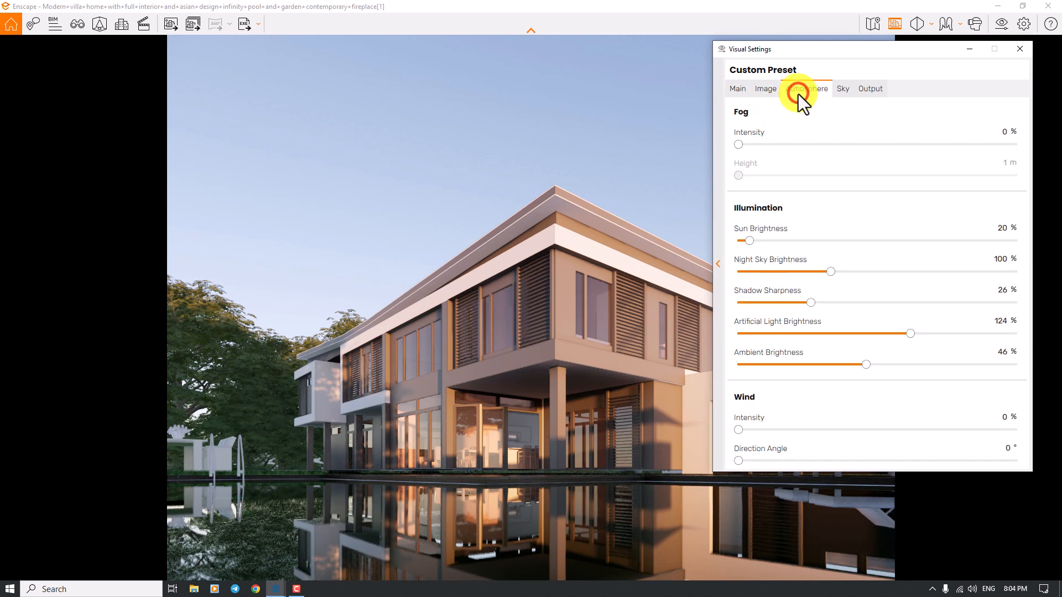
click(980, 225)
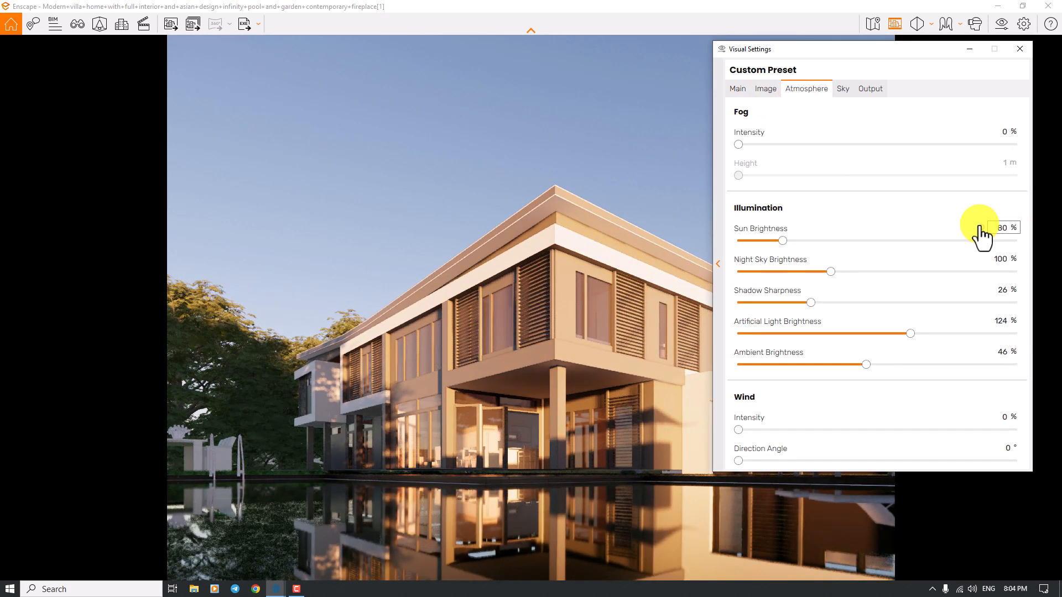
double_click(1001, 228)
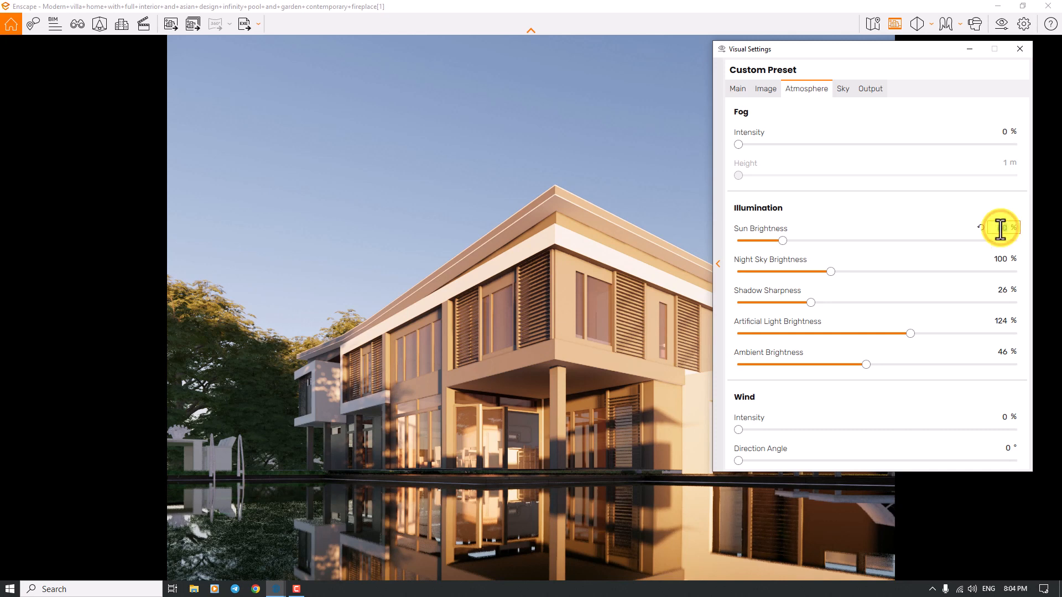
text(6)
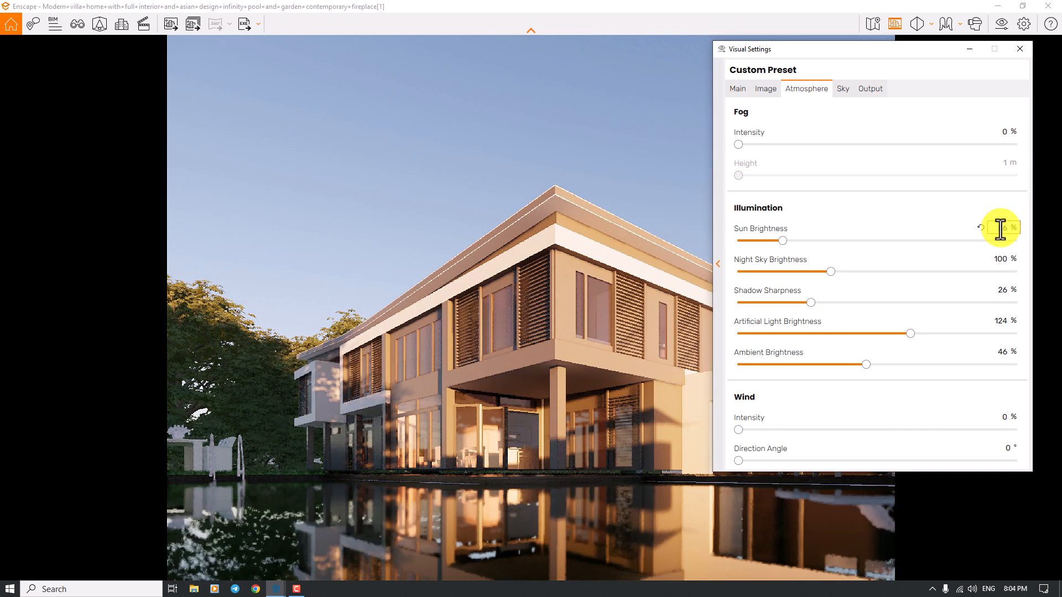
- Set the image saturation to 106% and close the visual settings
click(765, 88)
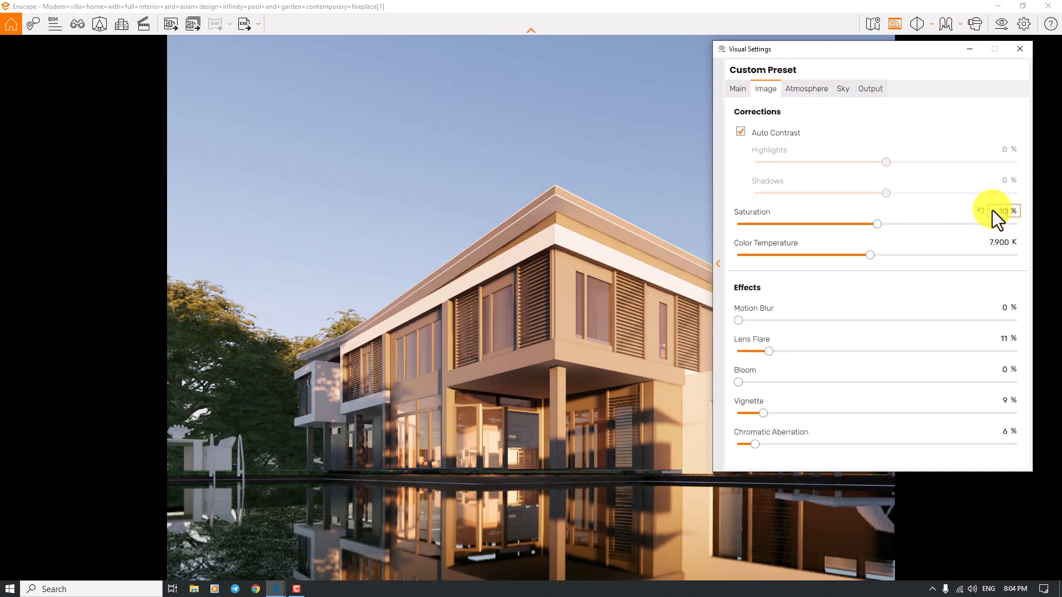
key(Return)
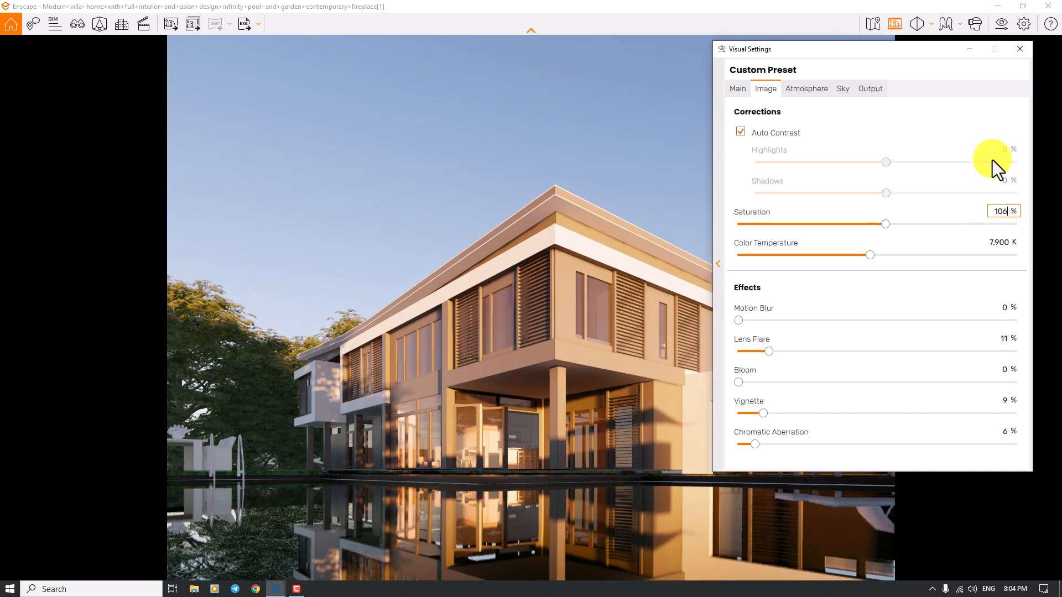
click(1020, 49)
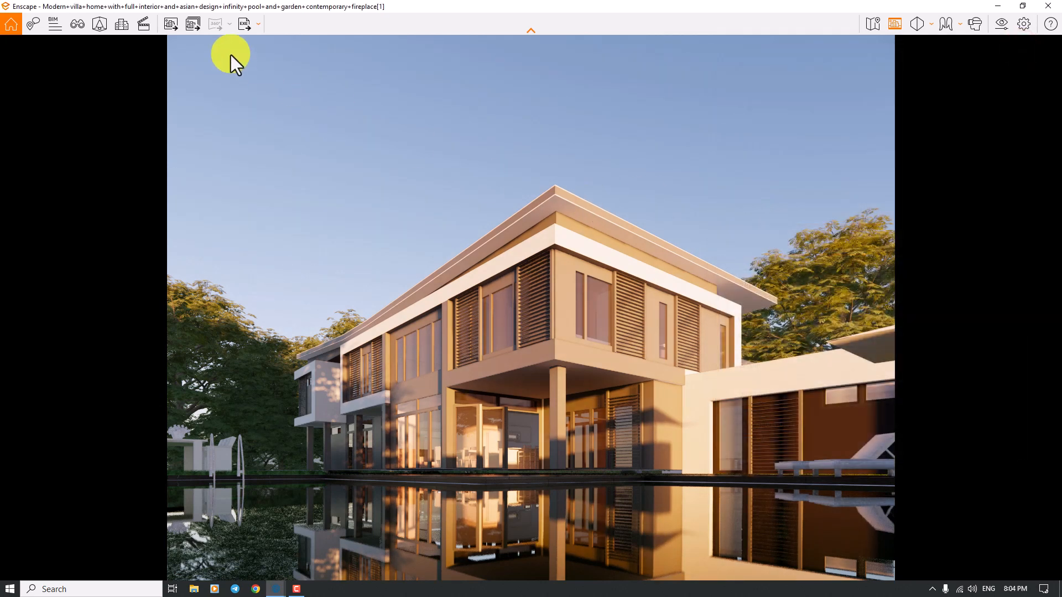
- Export the current view to the Desktop as a JPEG image named RENDER
click(163, 23)
click(60, 106)
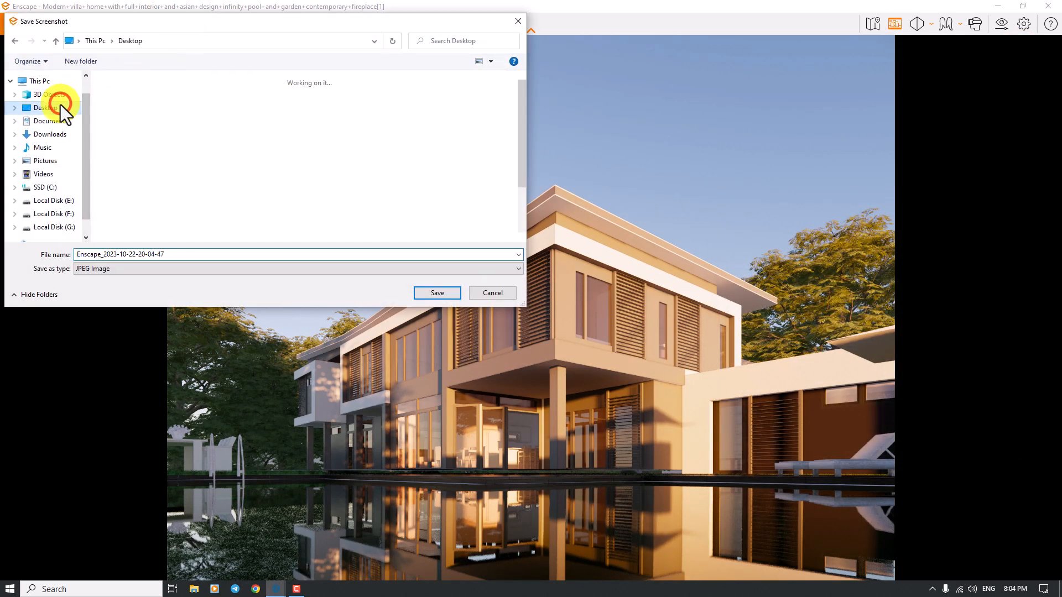
double_click(180, 254)
text(R)
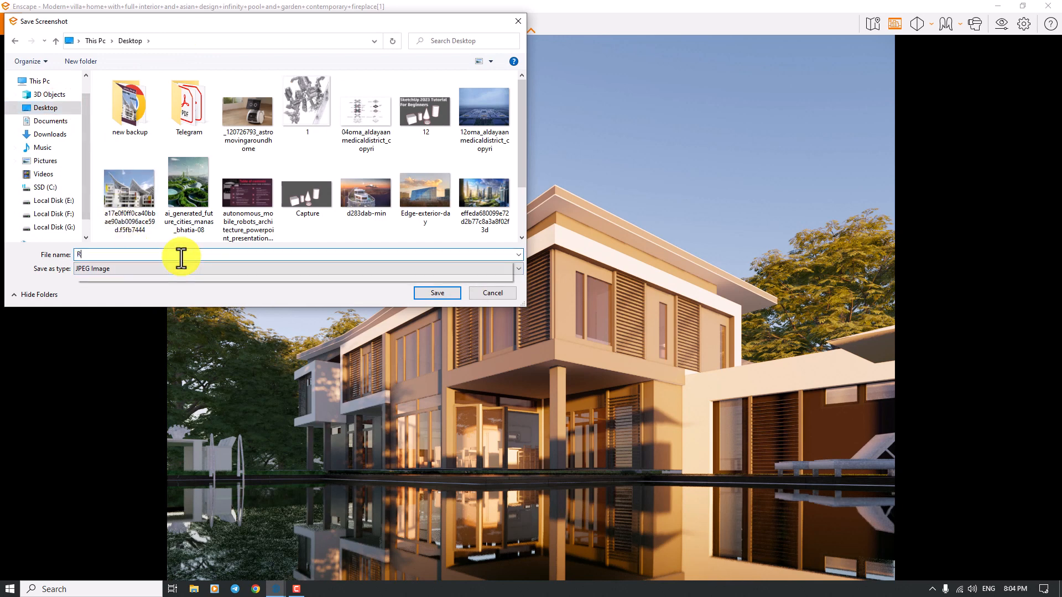
text(ENDER)
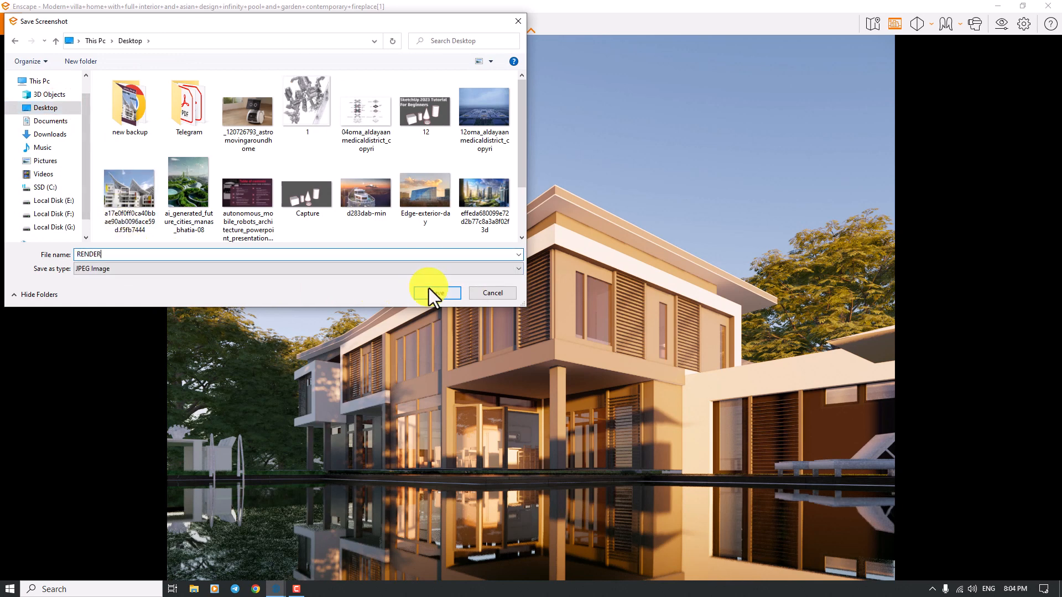
click(431, 288)
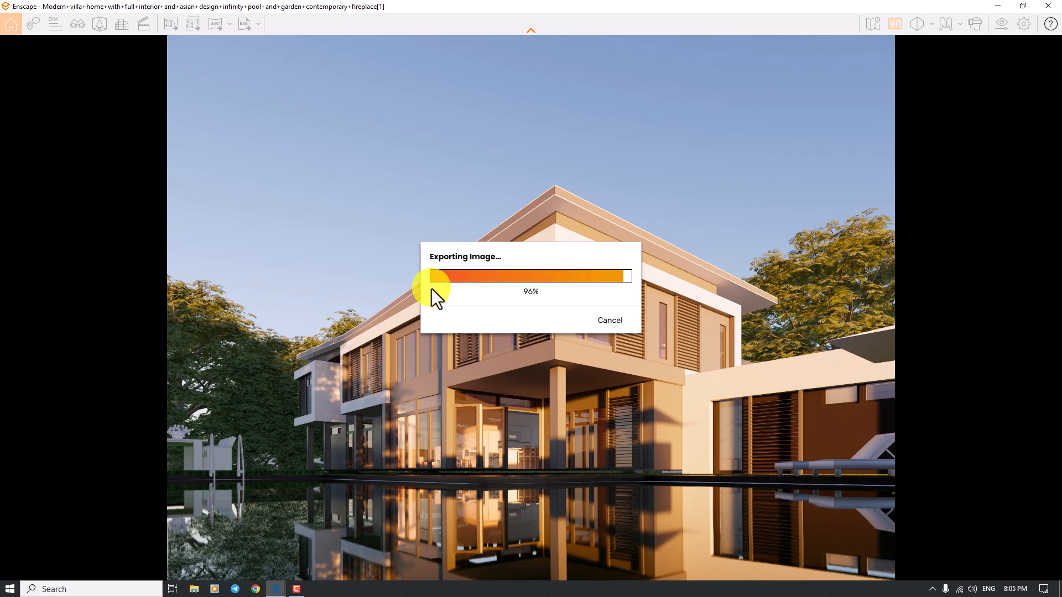
- Switch to the Windows desktop and open the exported RENDER image for viewing
click(1056, 592)
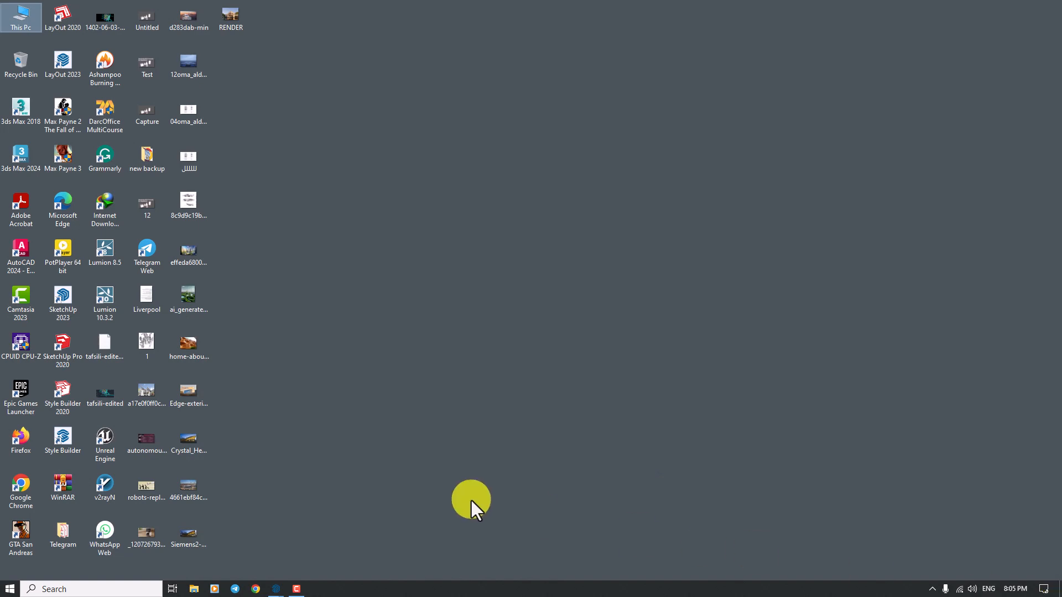
double_click(234, 26)
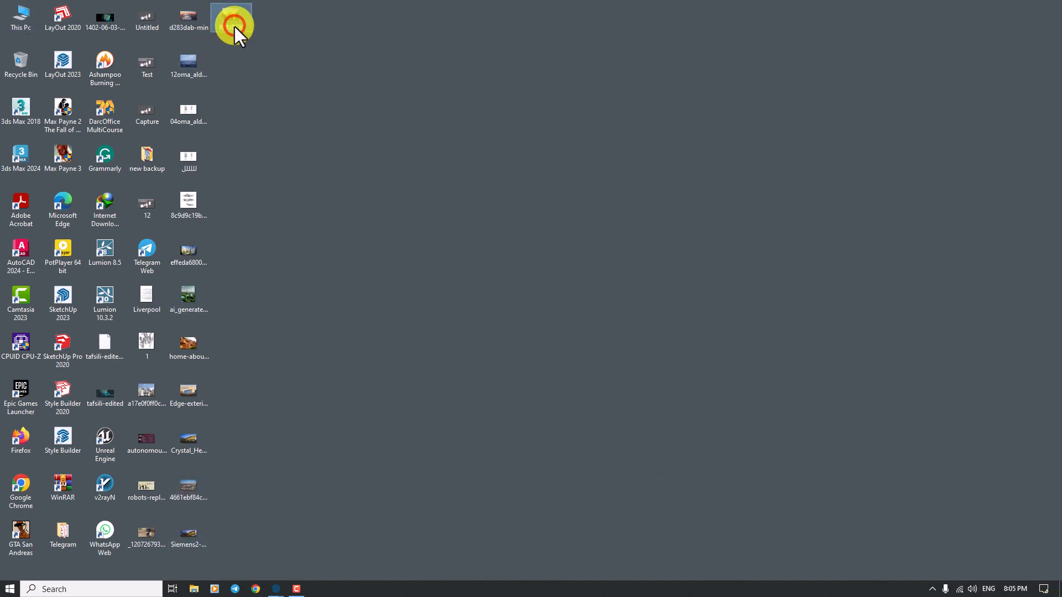